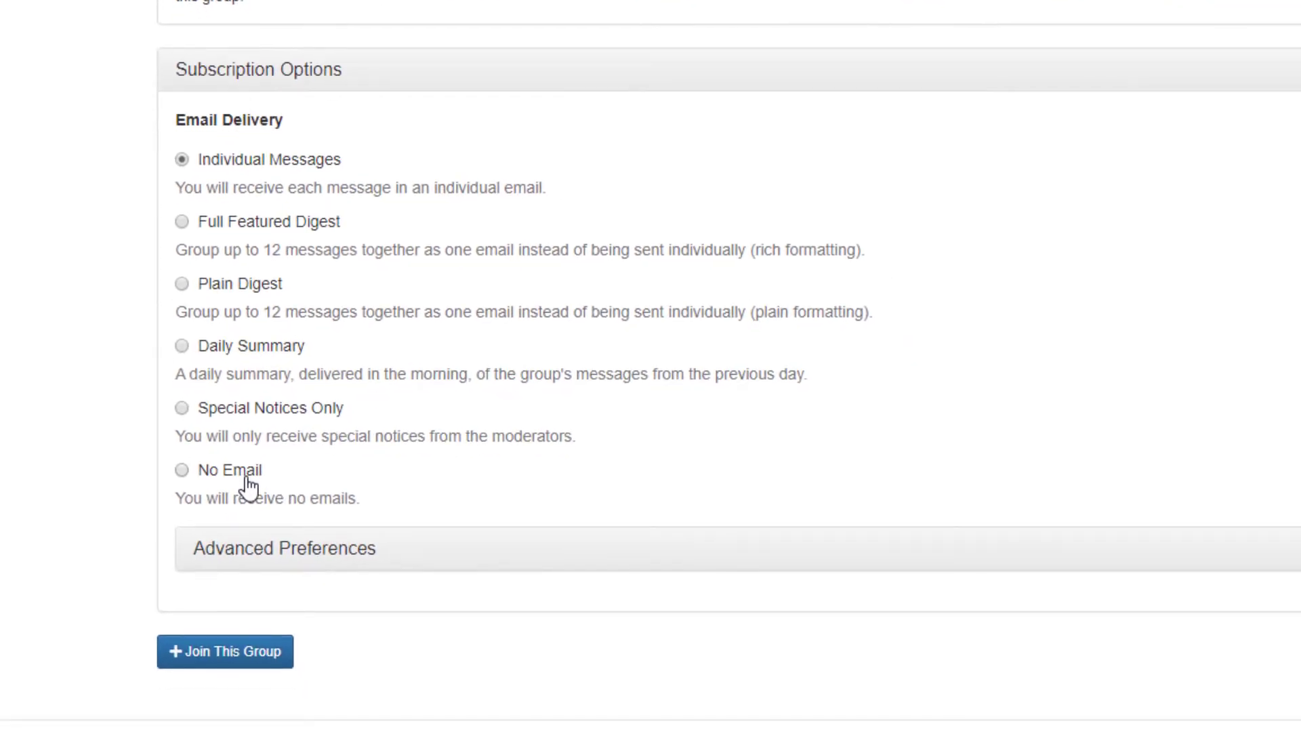
Join the cfas group with Individual Messages email delivery
{"action": "left_click", "coordinate": [253, 660]}
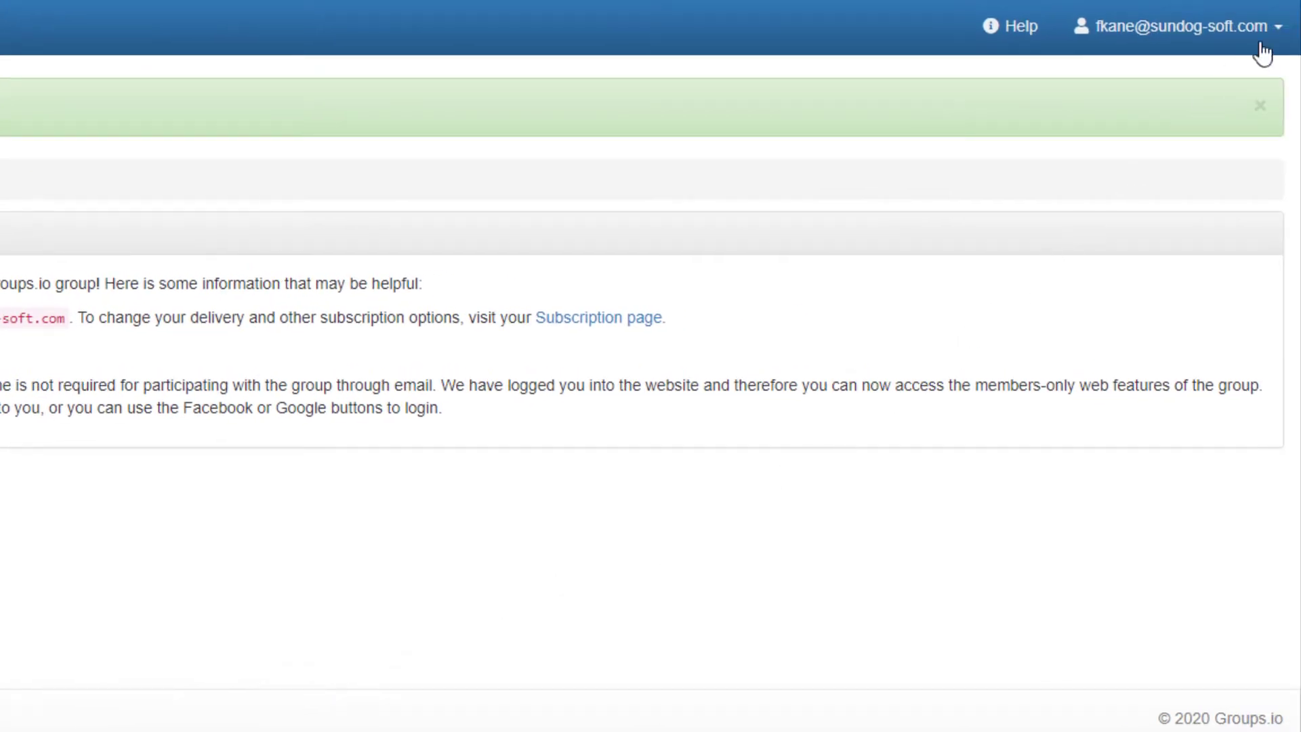
Set the account password from the saved password on the Account page
{"action": "left_click", "coordinate": [1278, 29]}
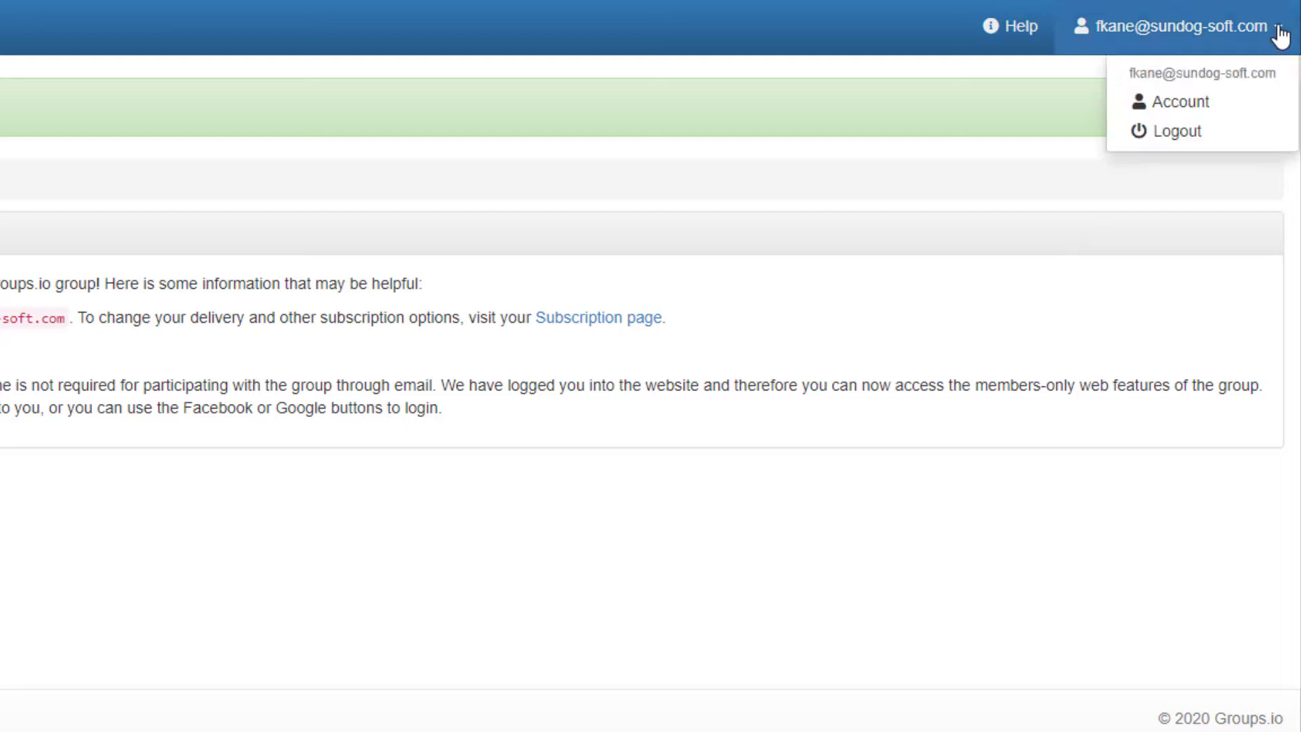
{"action": "left_click", "coordinate": [1181, 105]}
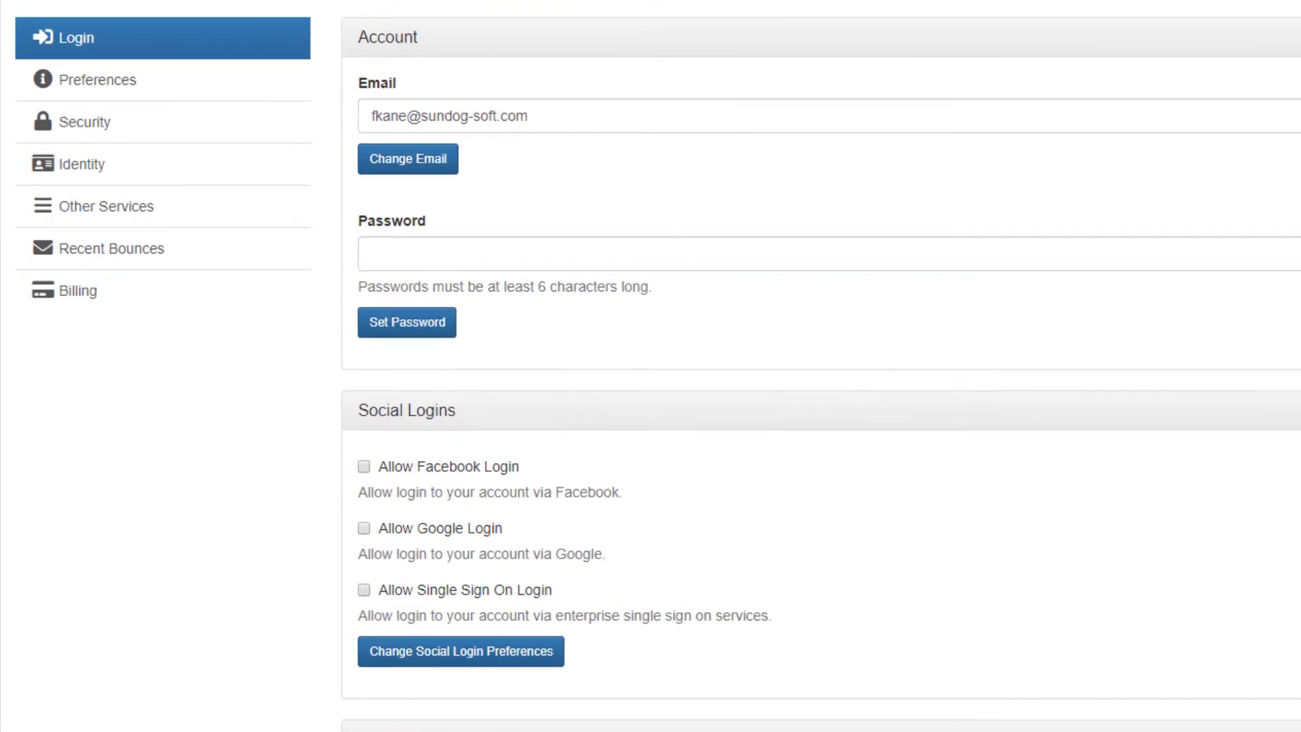
{"action": "left_click", "coordinate": [602, 258]}
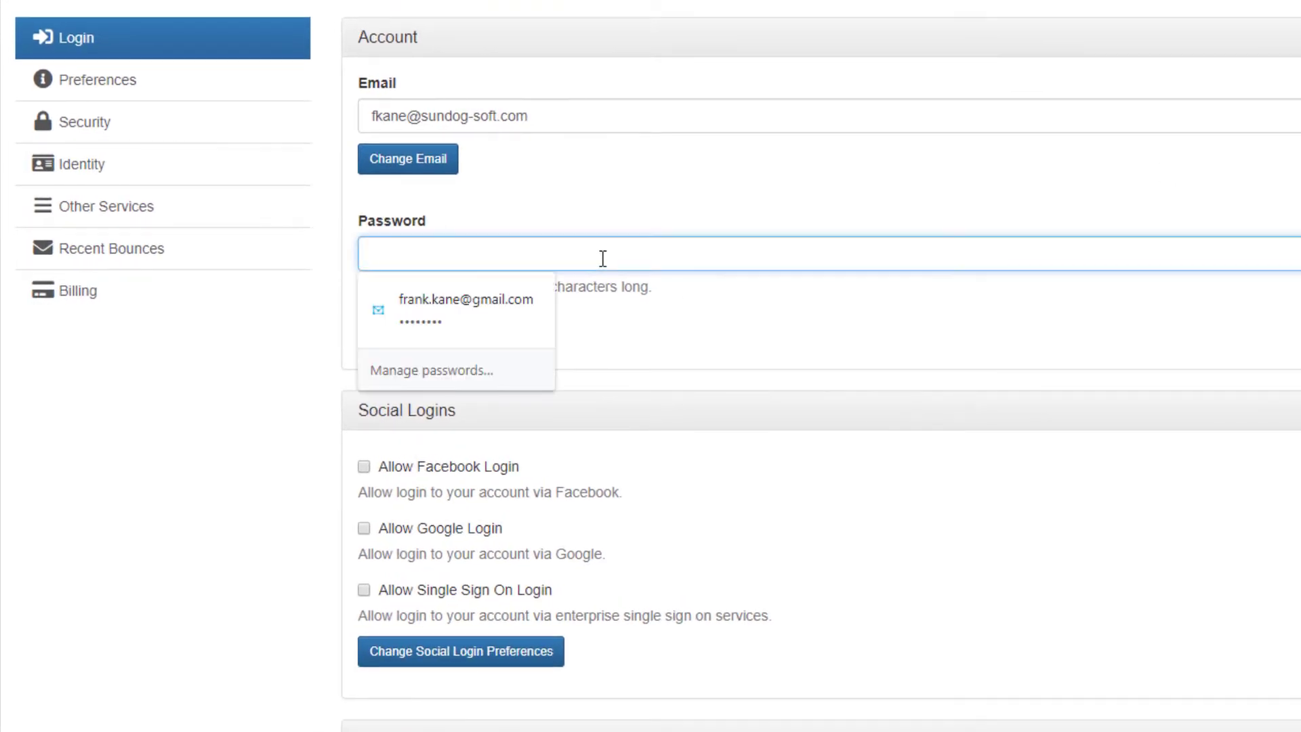
{"action": "left_click", "coordinate": [538, 298]}
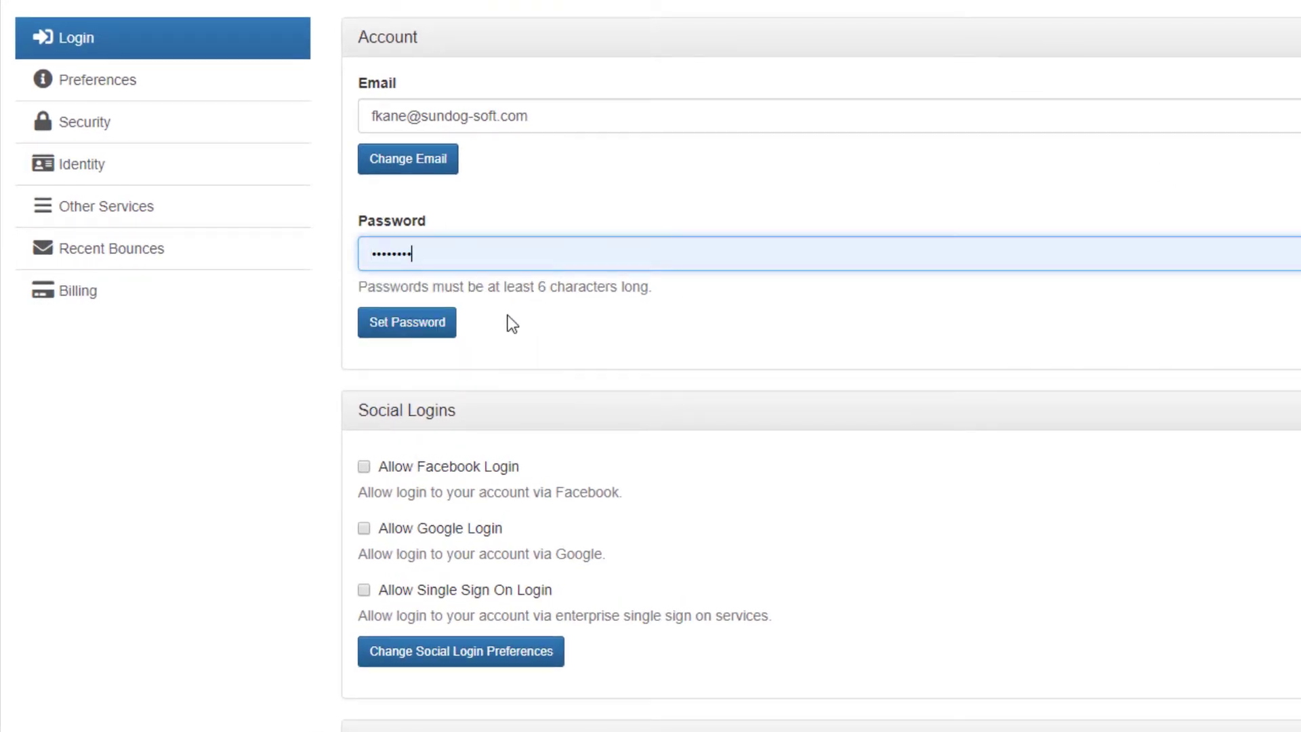
{"action": "left_click", "coordinate": [444, 331]}
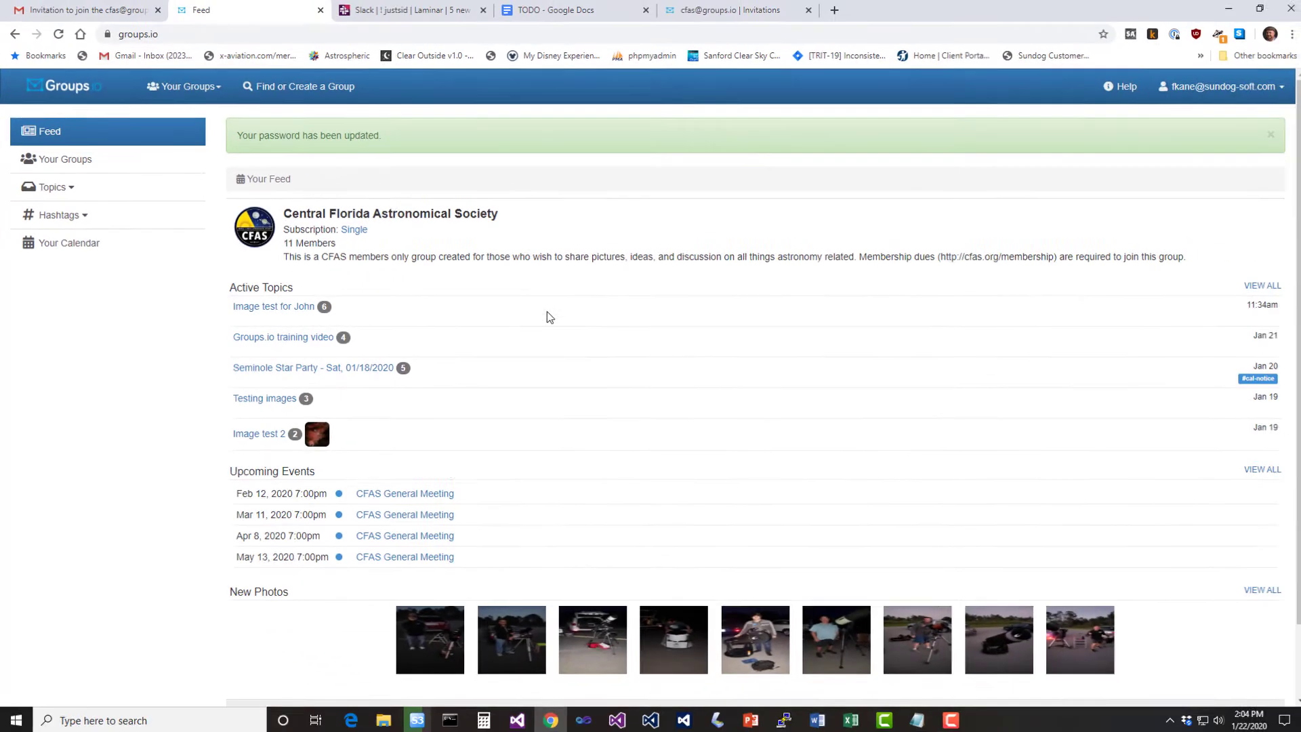
Go back to Account settings and view the Security section
{"action": "left_click", "coordinate": [1229, 94]}
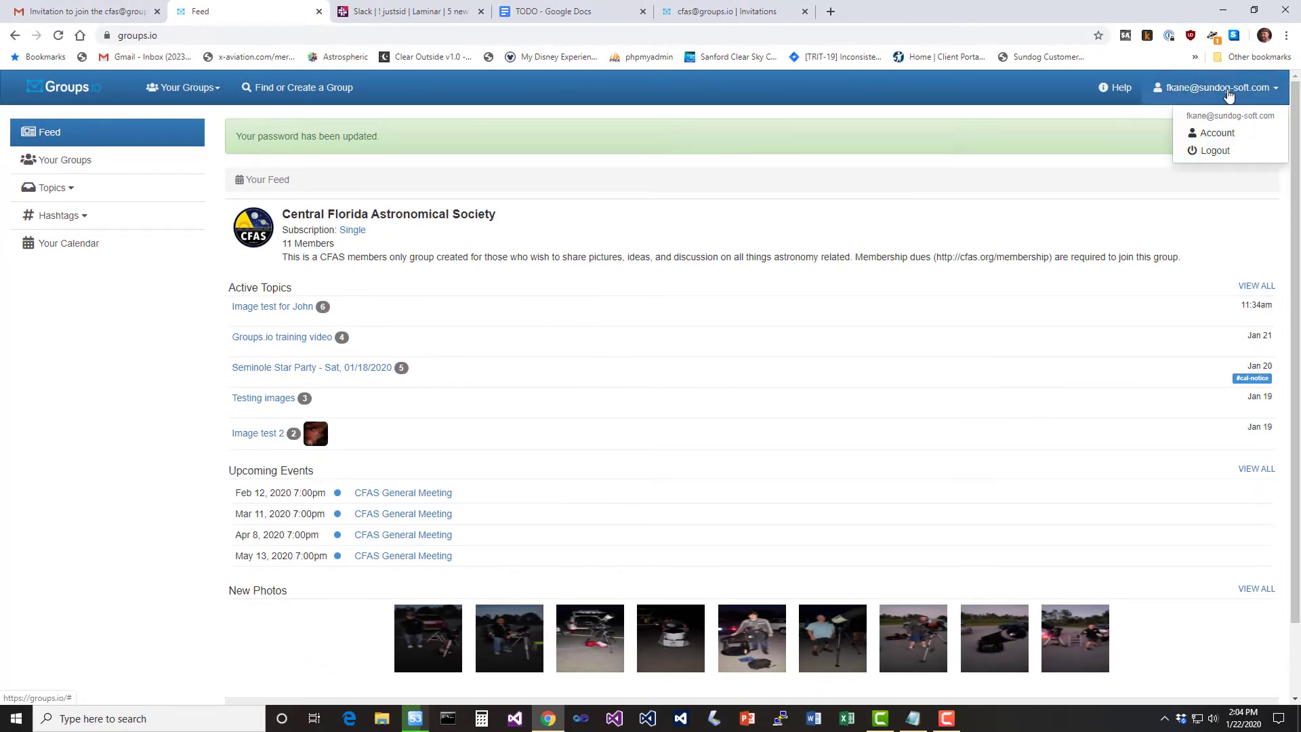
{"action": "left_click", "coordinate": [1218, 134]}
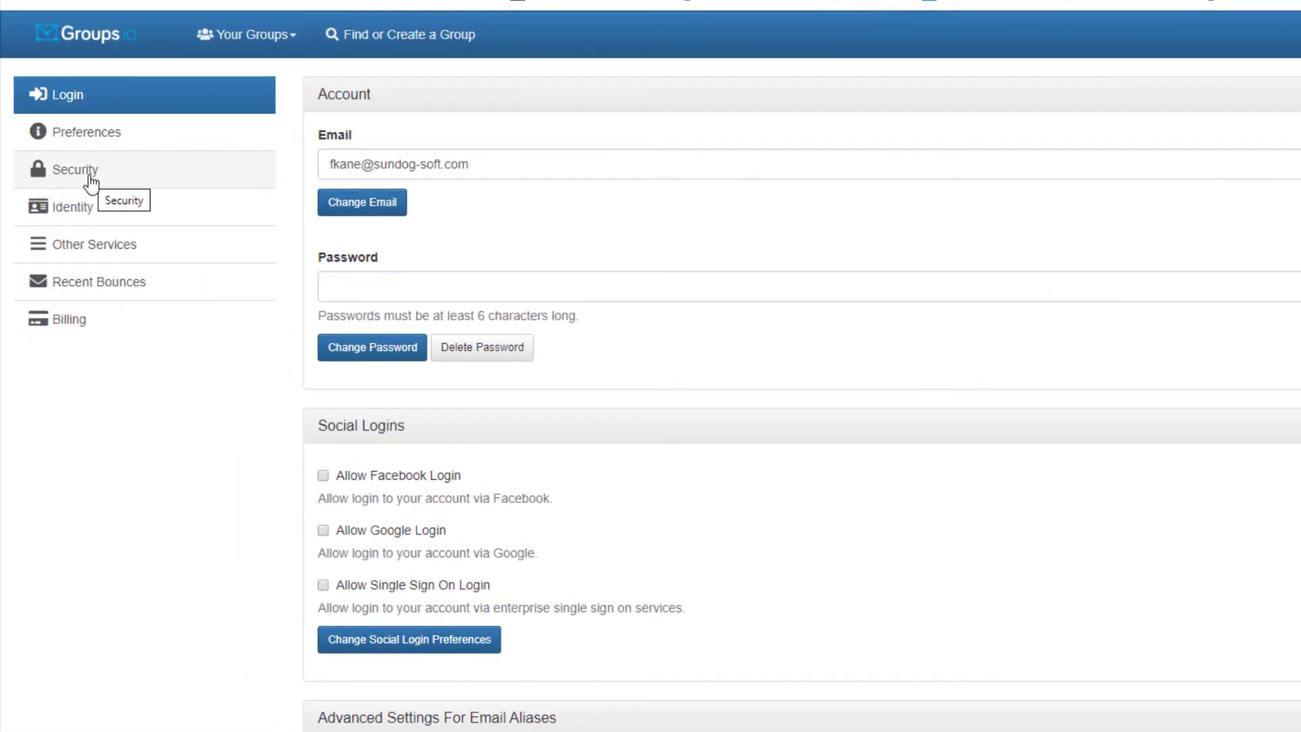
{"action": "left_click", "coordinate": [90, 182]}
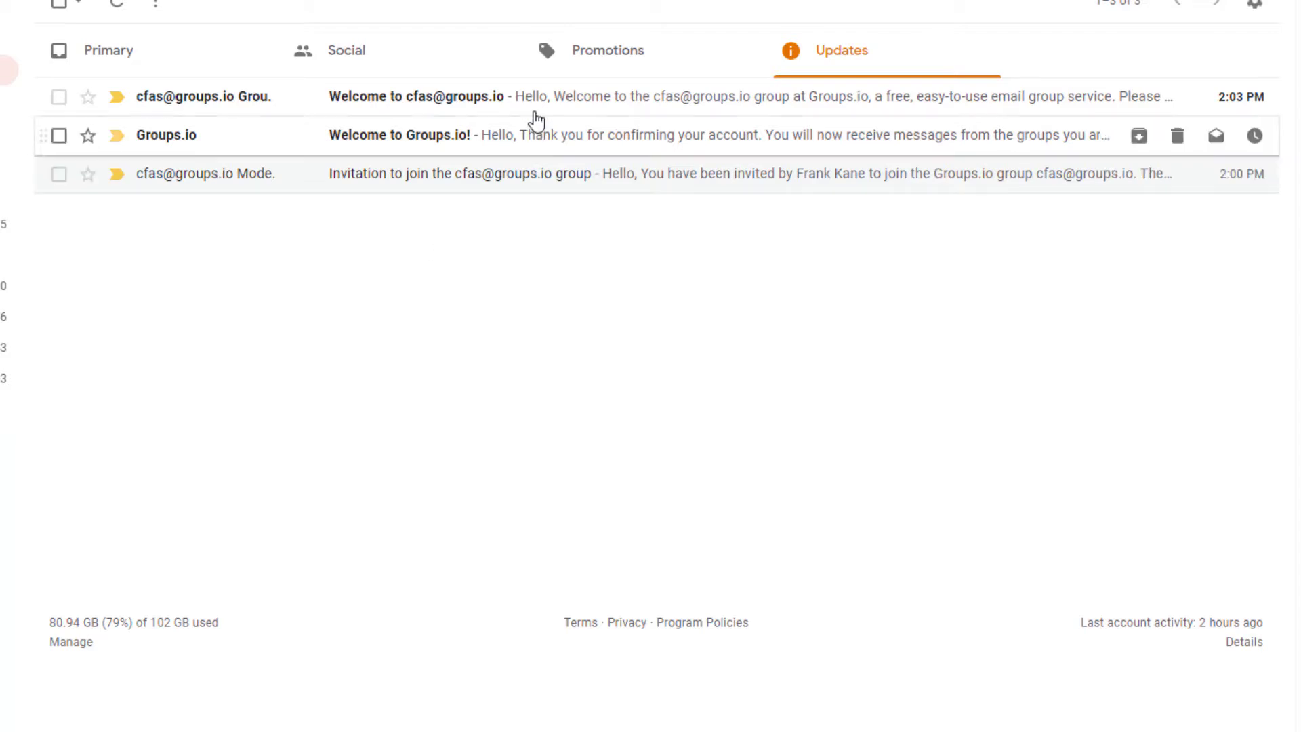
{"action": "left_click", "coordinate": [505, 107]}
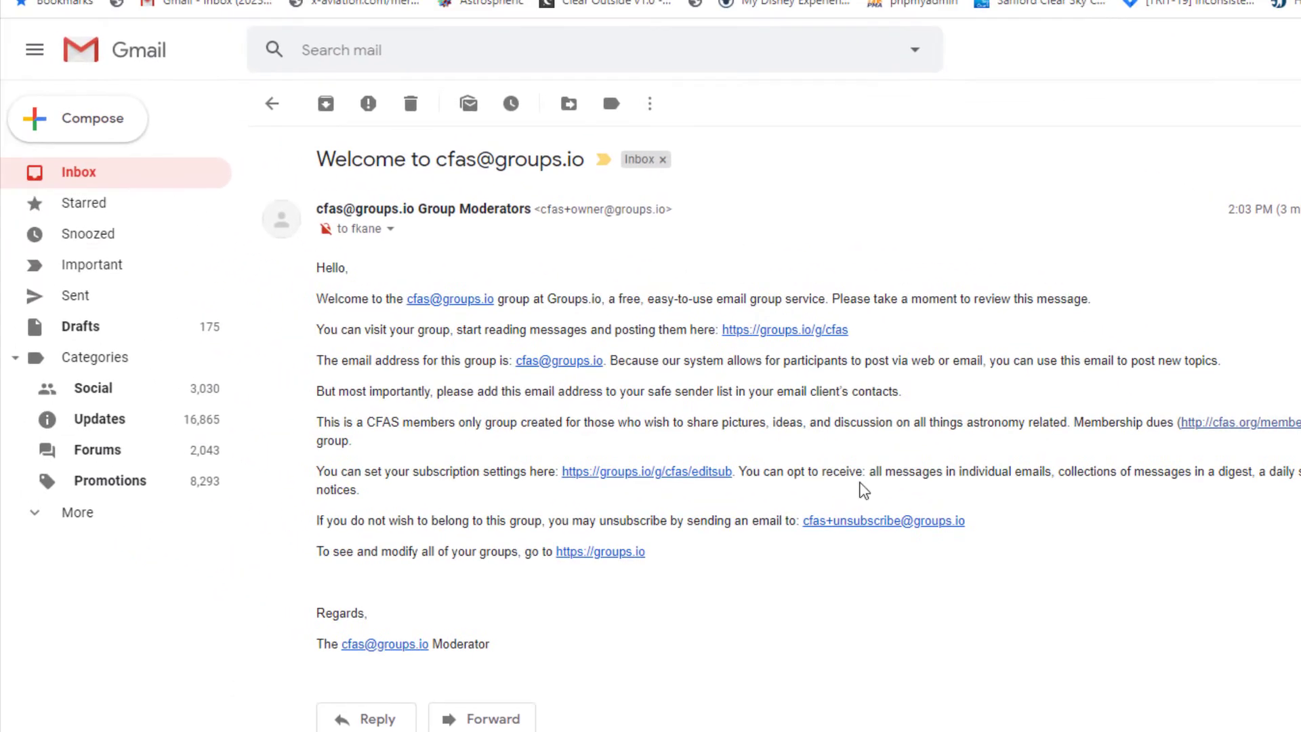
{"action": "left_click", "coordinate": [121, 120]}
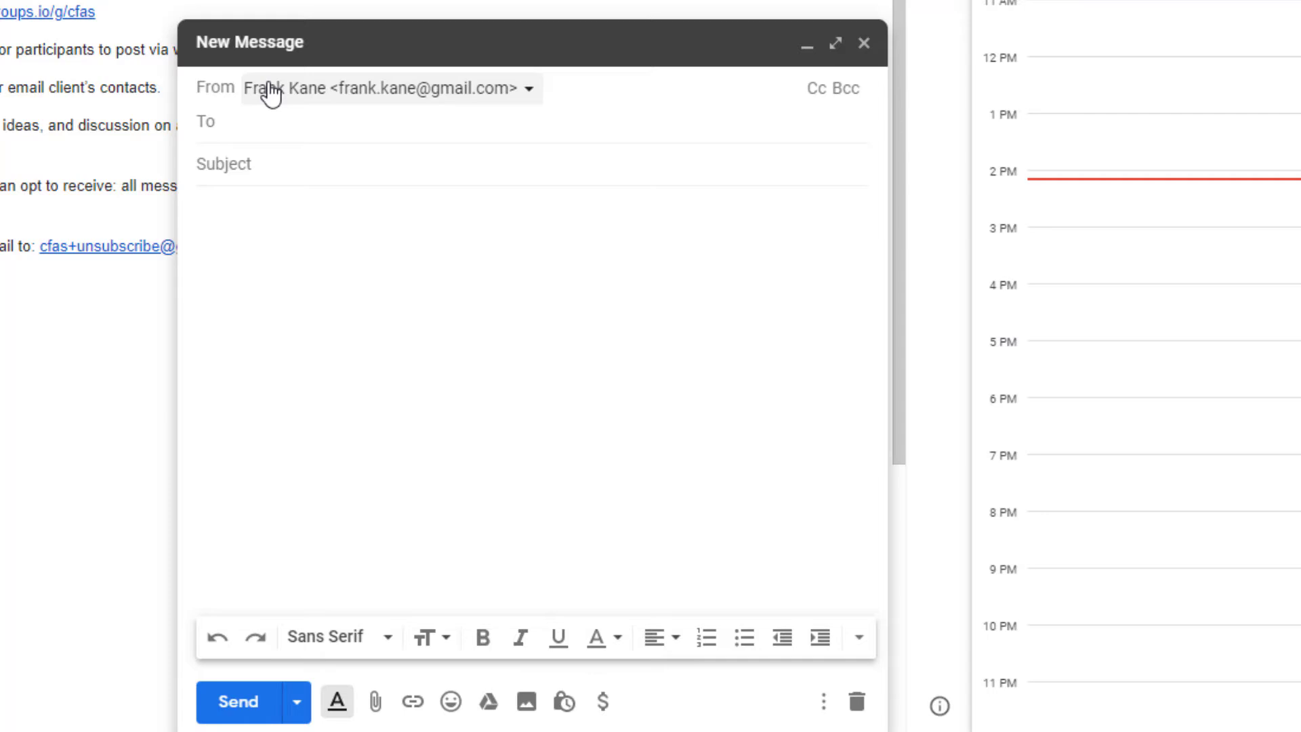
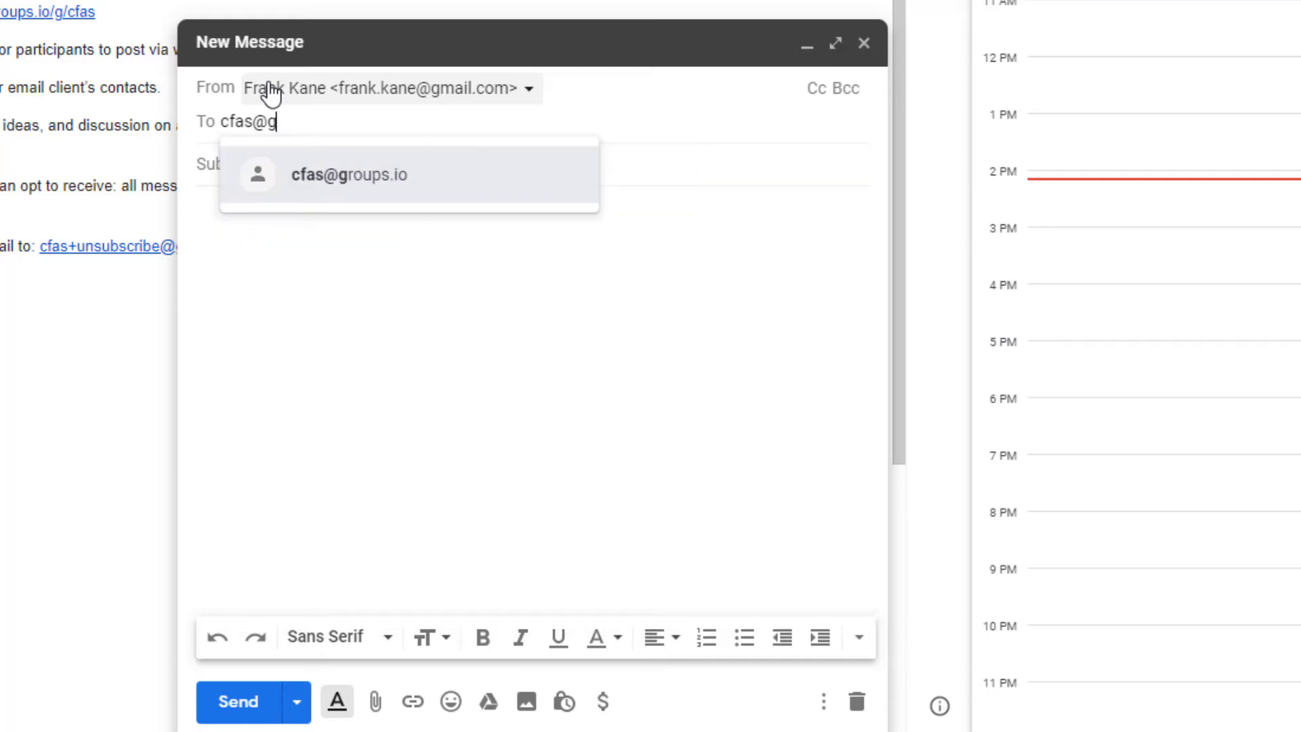
{"action": "key", "text": "Return"}
{"action": "left_click", "coordinate": [282, 170]}
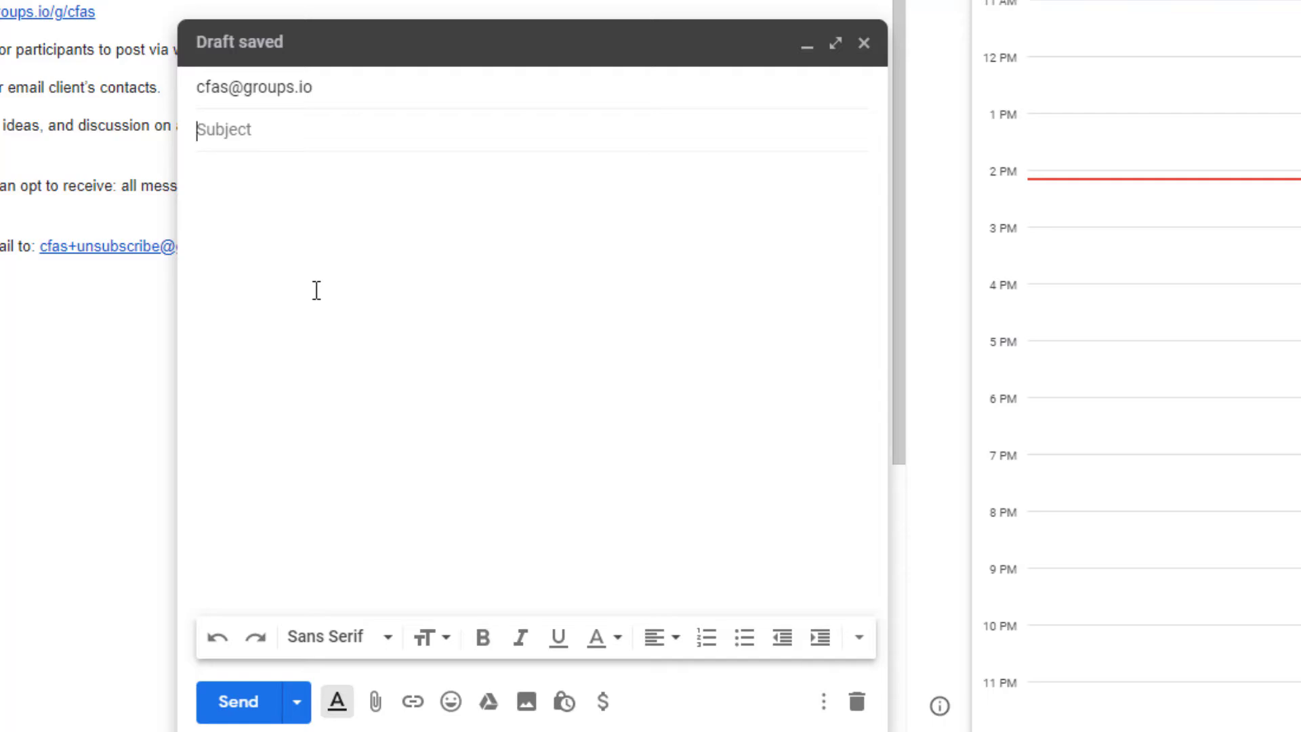
{"action": "type", "text": "New photo of t"}
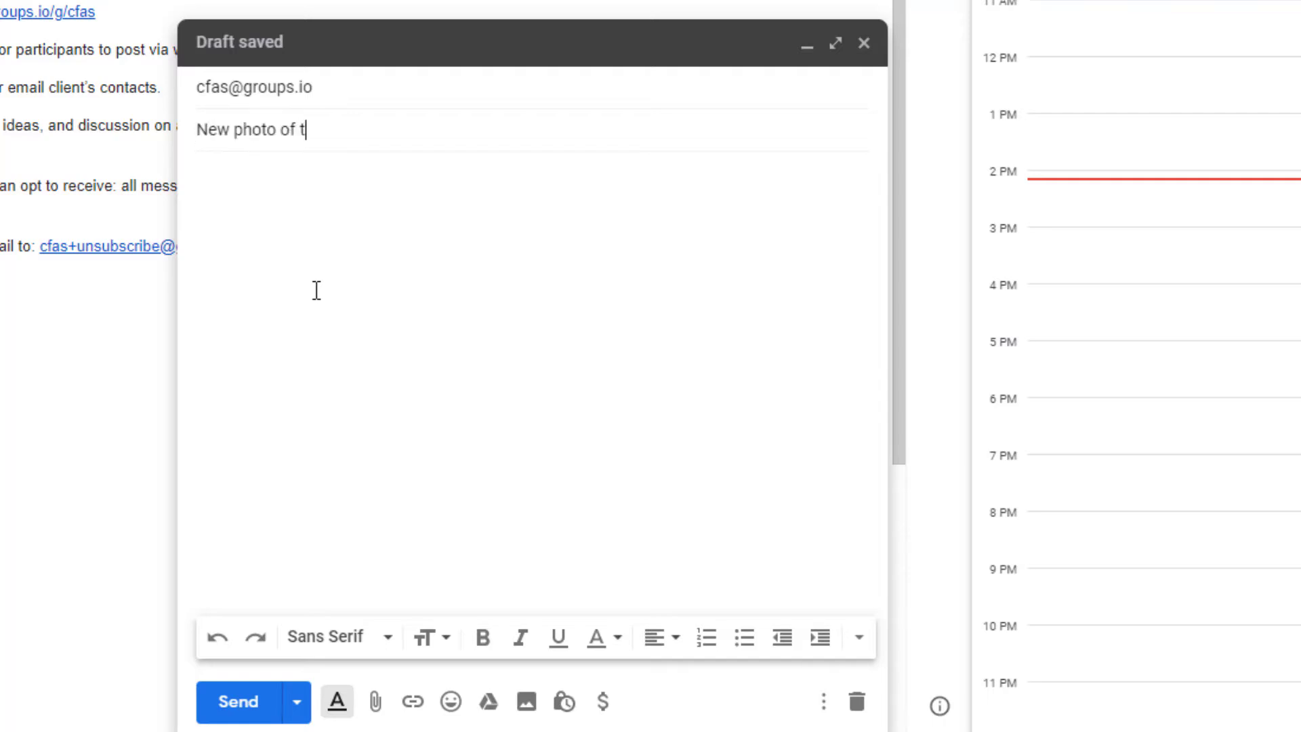
{"action": "key", "text": "BackSpace"}
{"action": "type", "text": "Bode's"}
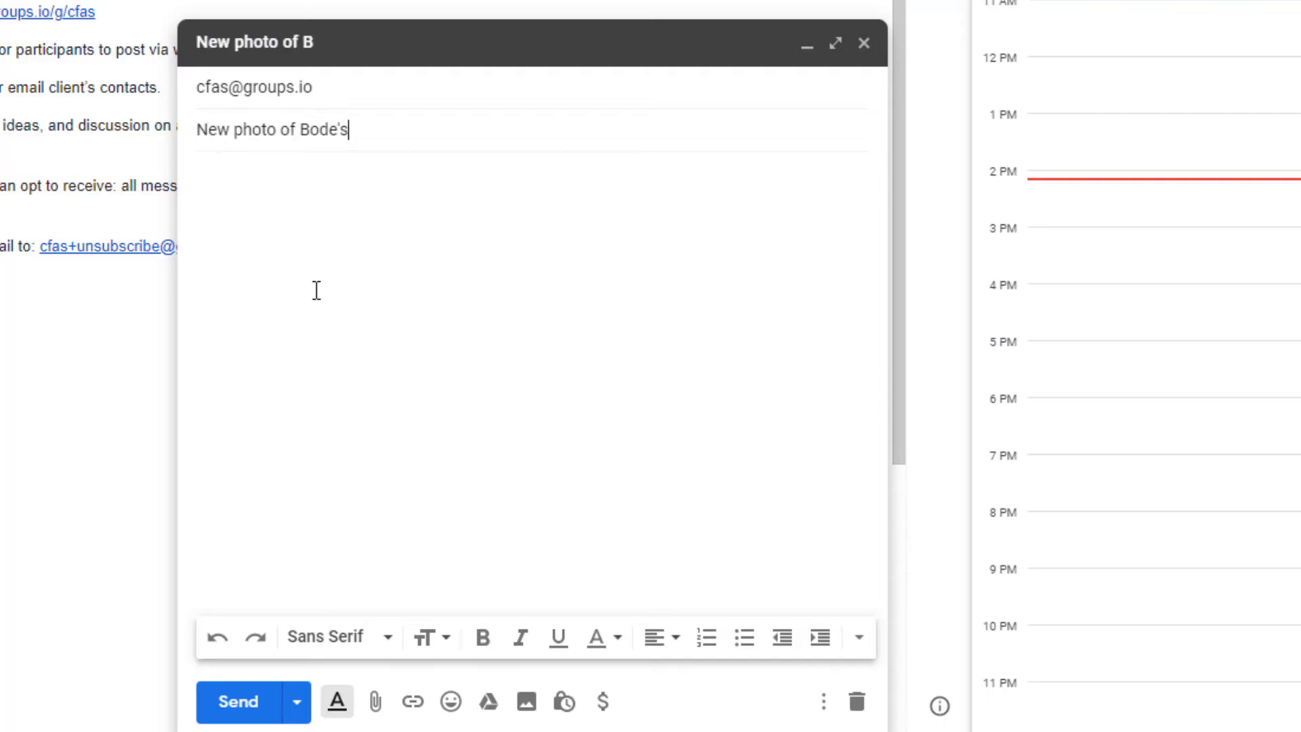
{"action": "type", "text": " Galaxies (test)"}
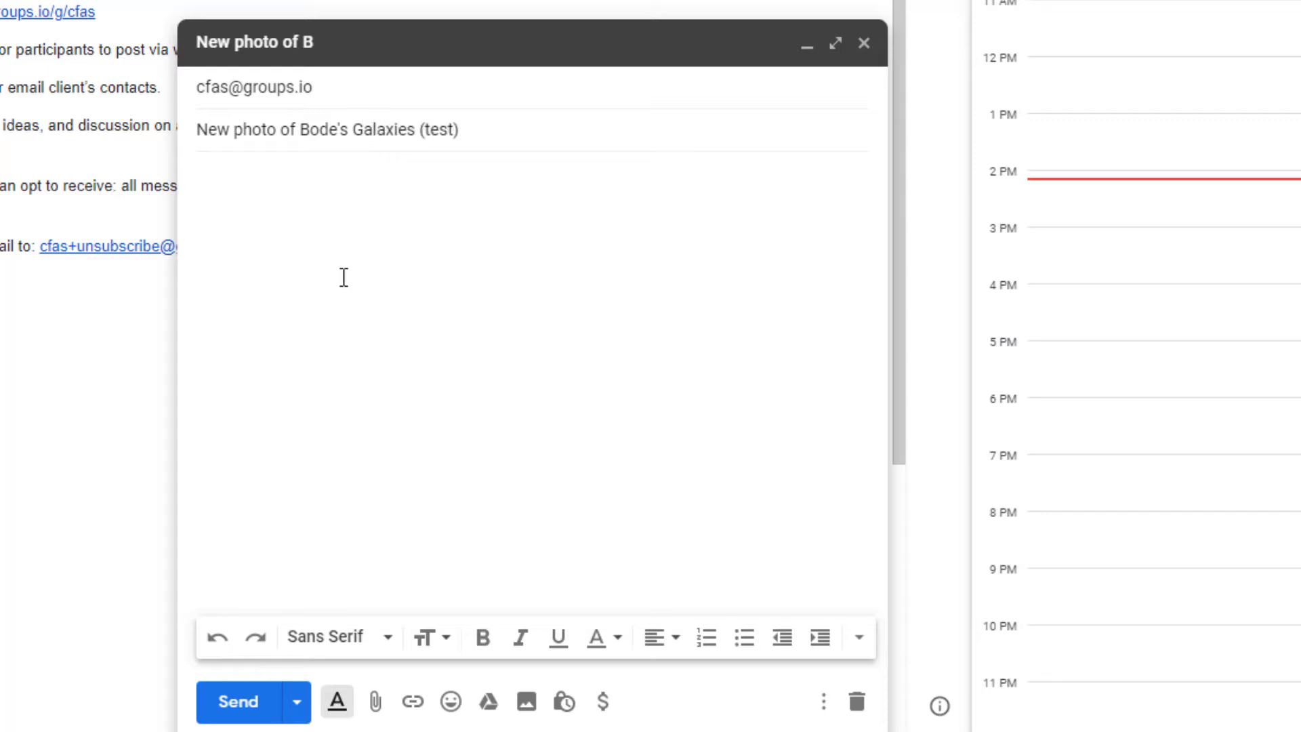
{"action": "left_click", "coordinate": [379, 269]}
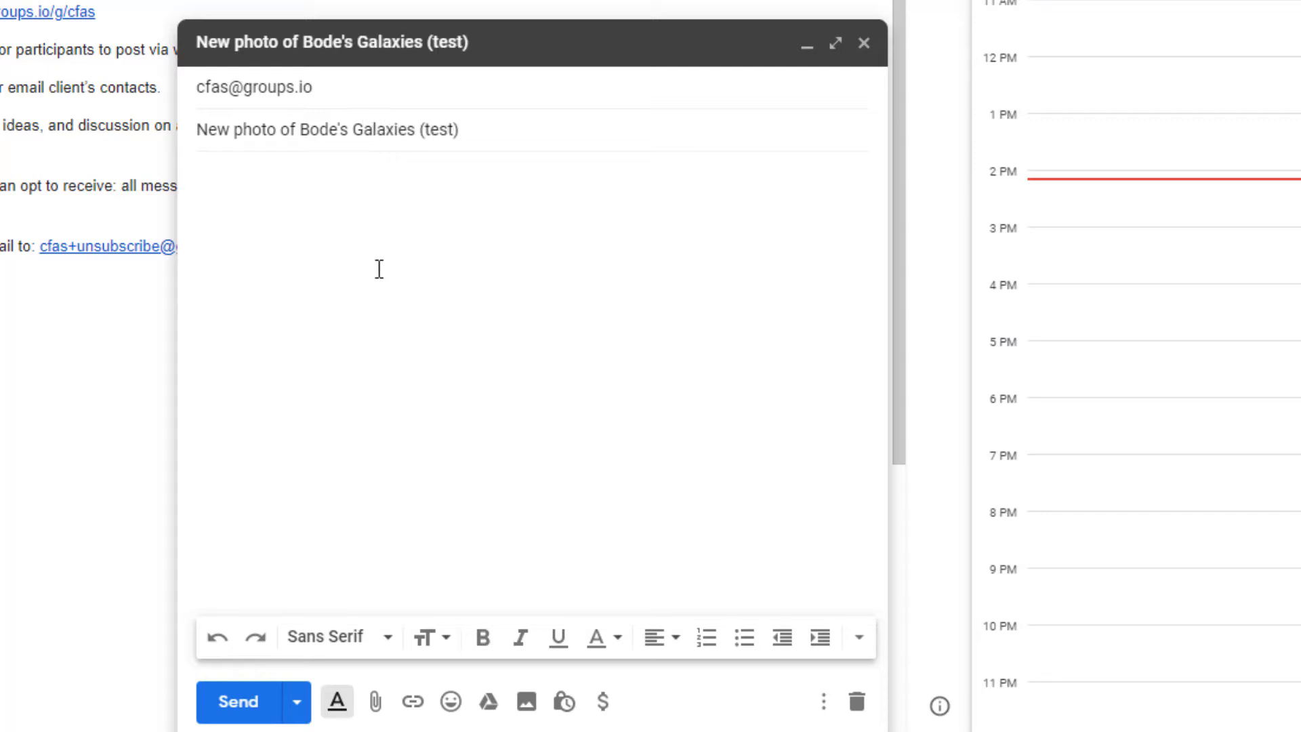
{"action": "type", "text": "This "}
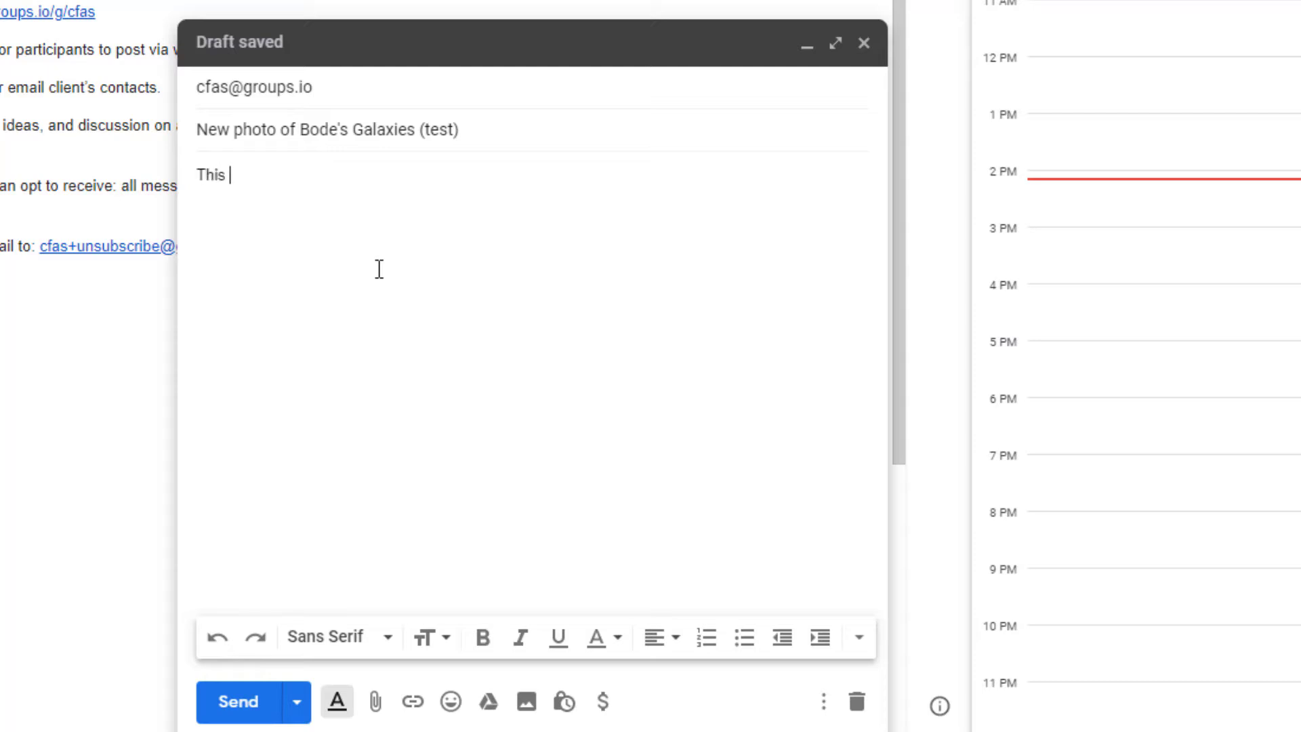
{"action": "type", "text": "is a test for tra"}
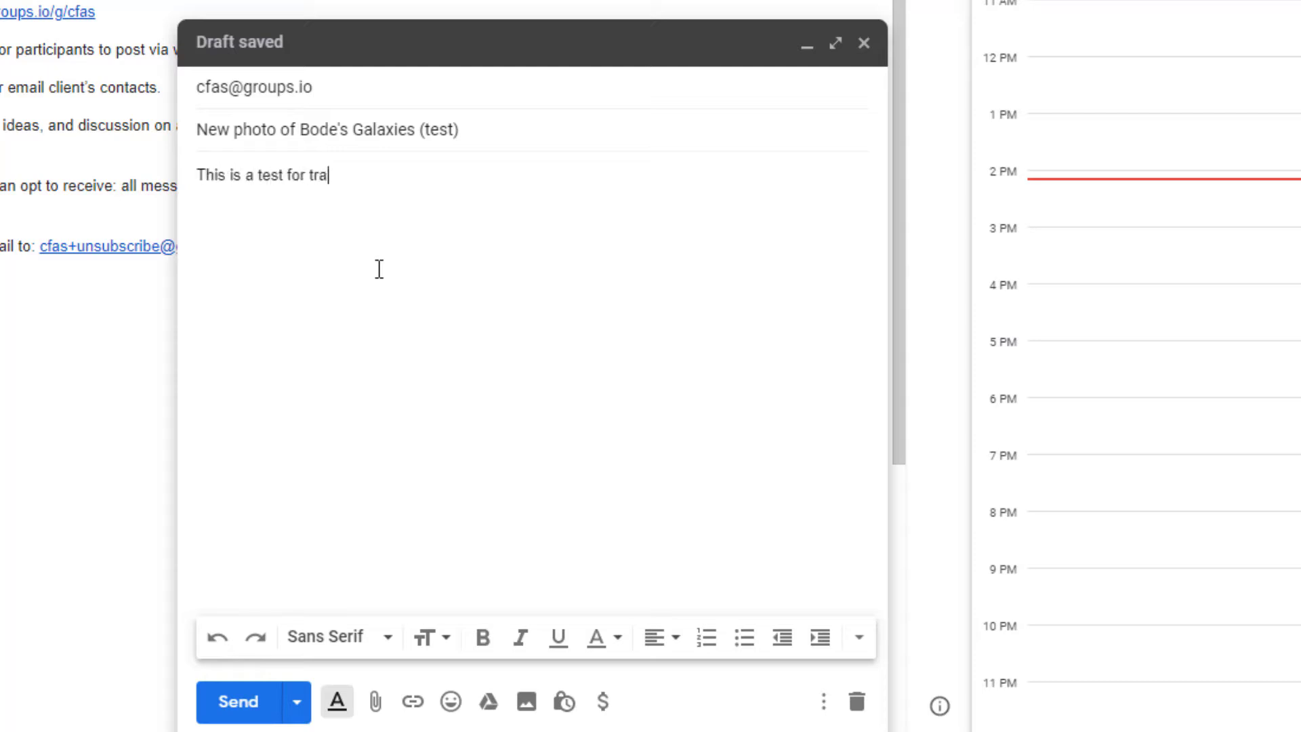
{"action": "type", "text": "ining purpose"}
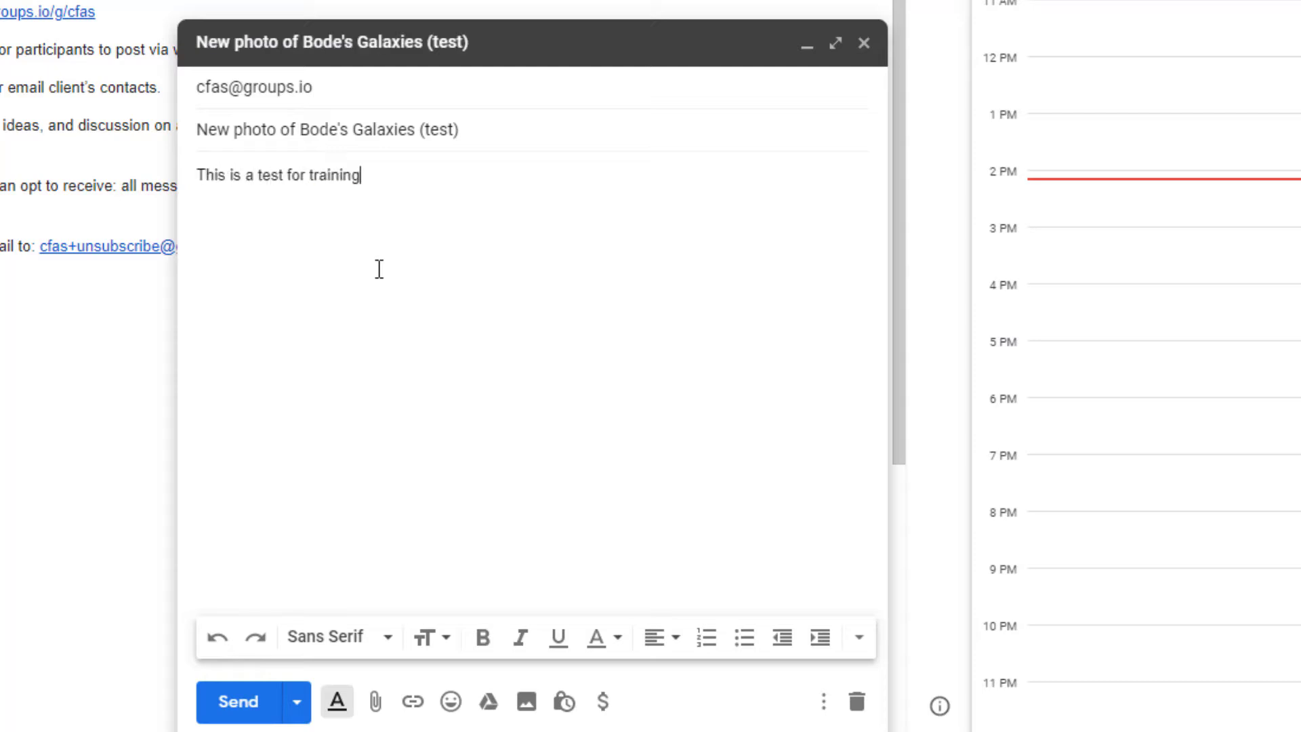
{"action": "type", "text": "s."}
{"action": "key", "text": "Return"}
{"action": "key", "text": "Return"}
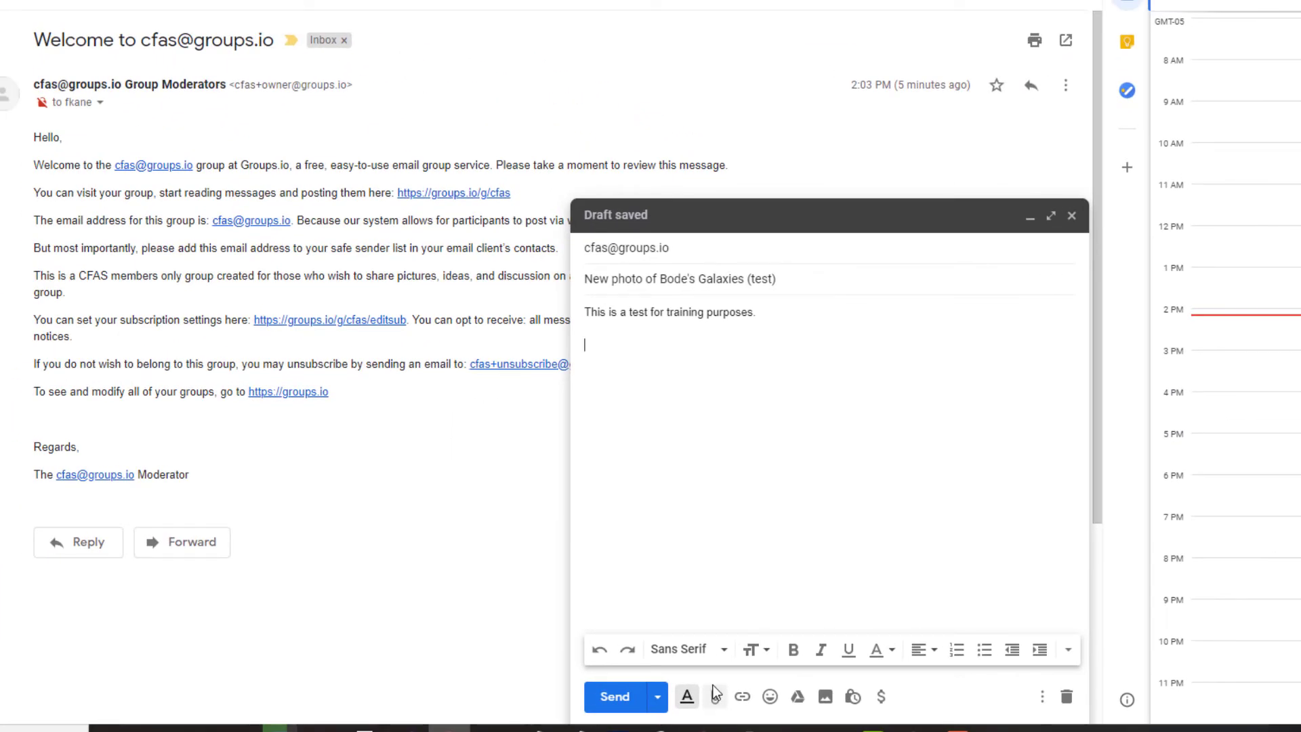
Attach BodesRGBProc.png to the draft and send it to the group
{"action": "left_click", "coordinate": [713, 698]}
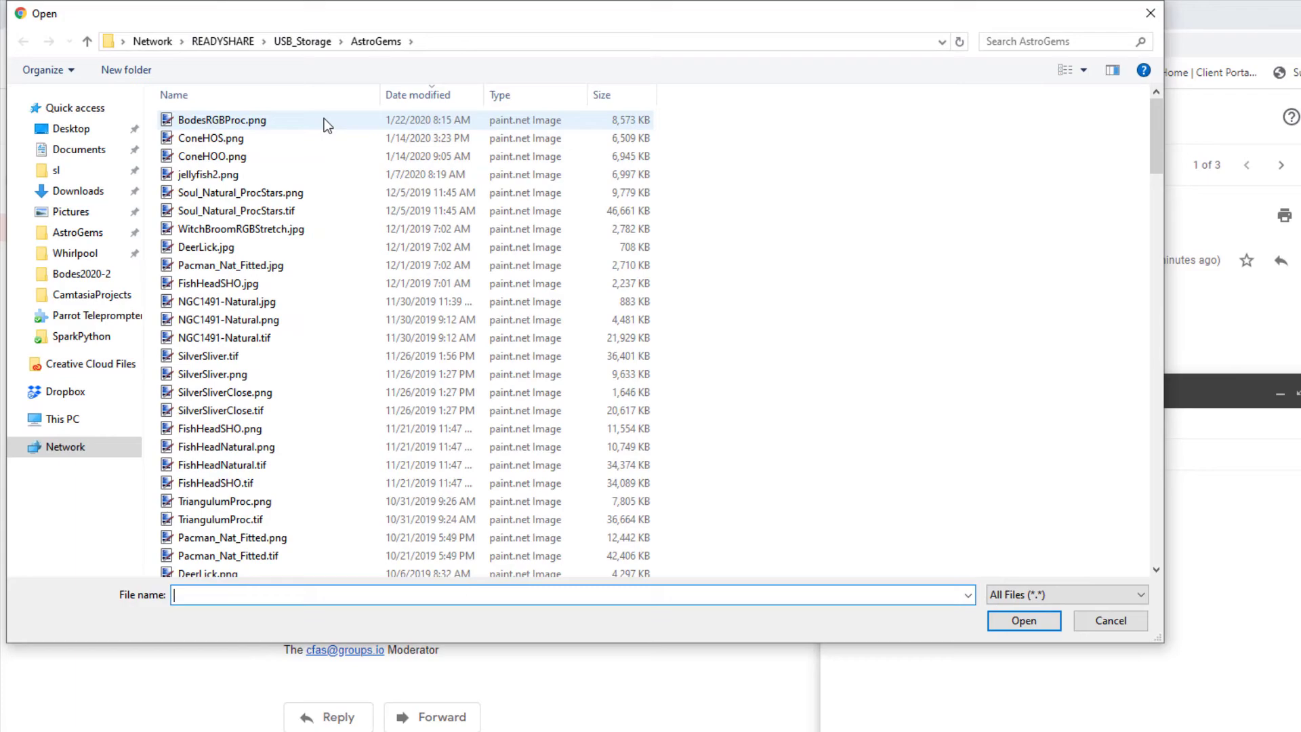
{"action": "double_click", "coordinate": [324, 120]}
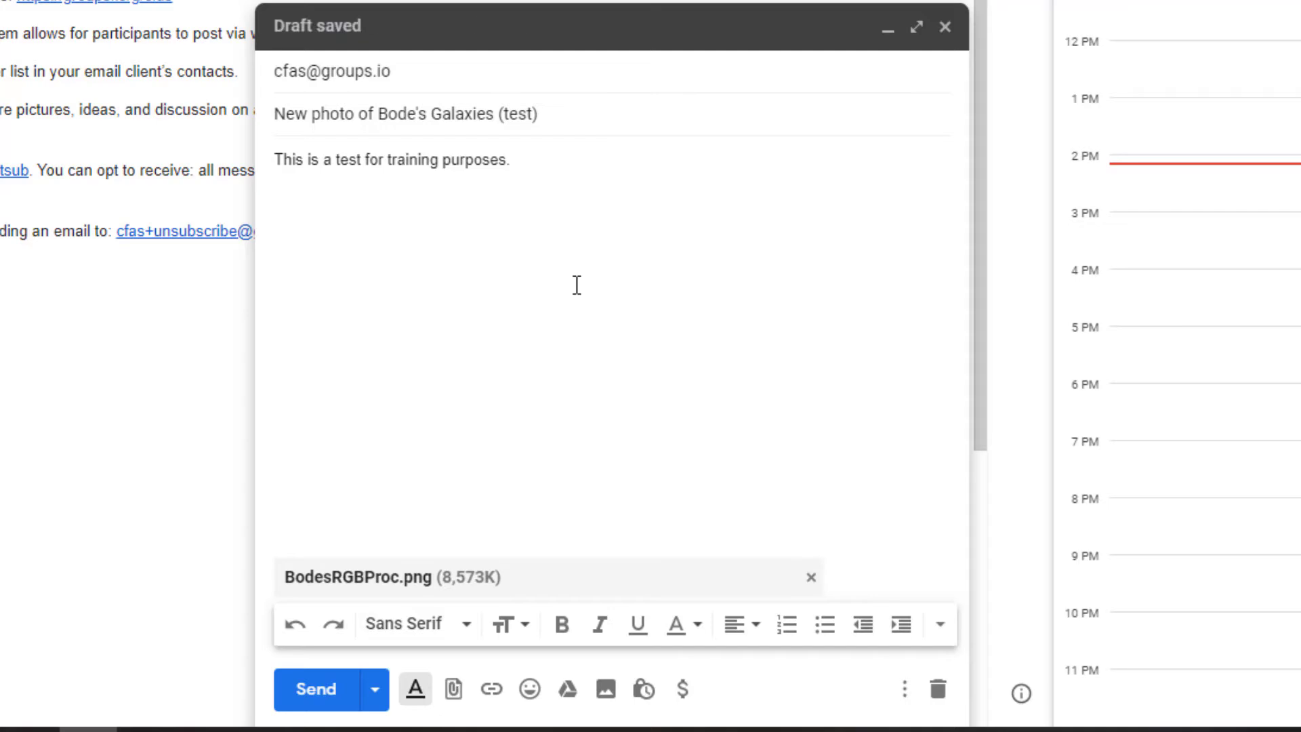
{"action": "left_click", "coordinate": [334, 703]}
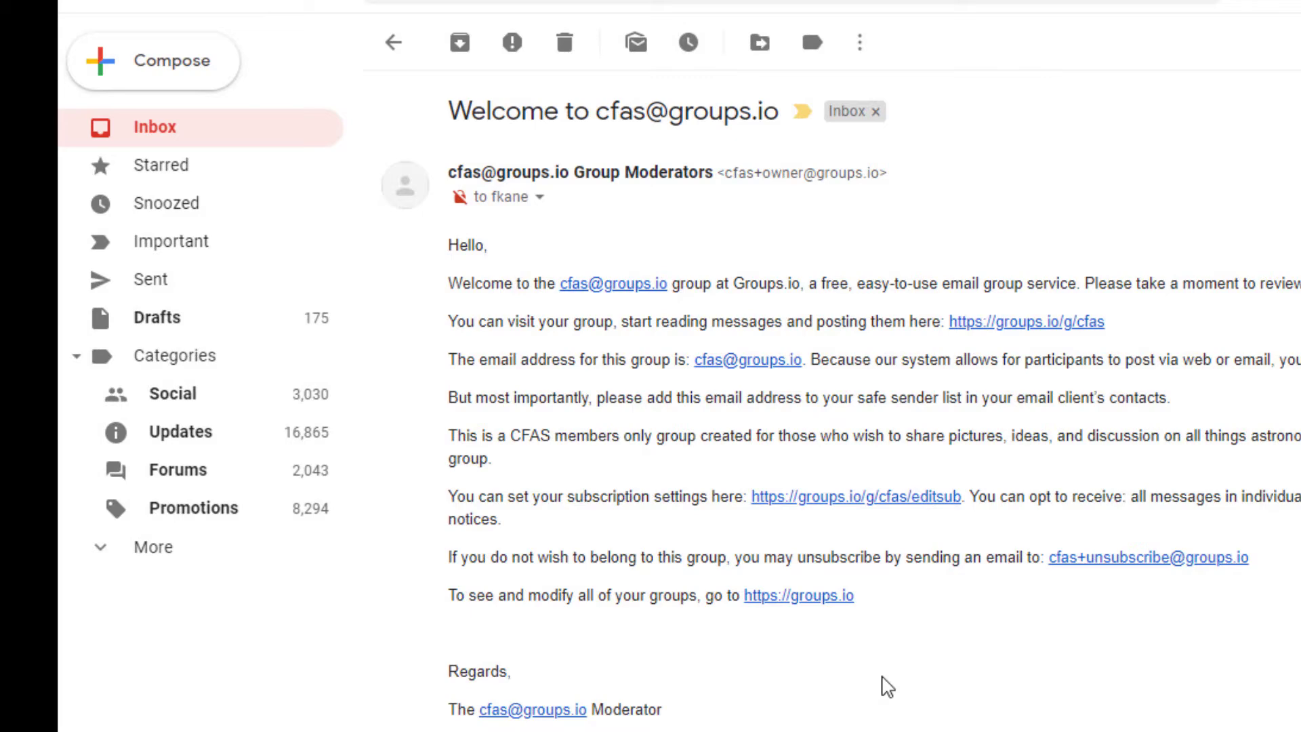
Go from the email to the cfas group's topics on Groups.io and start a new topic
{"action": "left_click", "coordinate": [834, 602]}
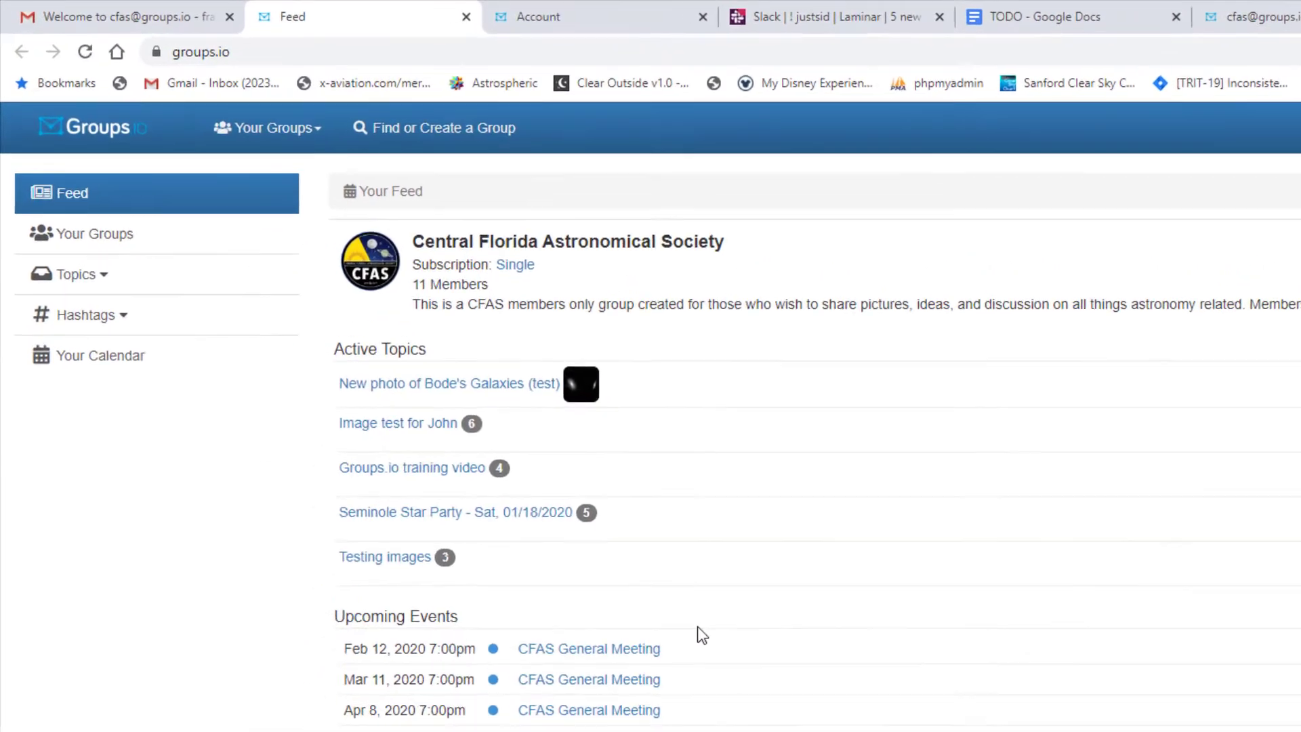
{"action": "left_click", "coordinate": [126, 236]}
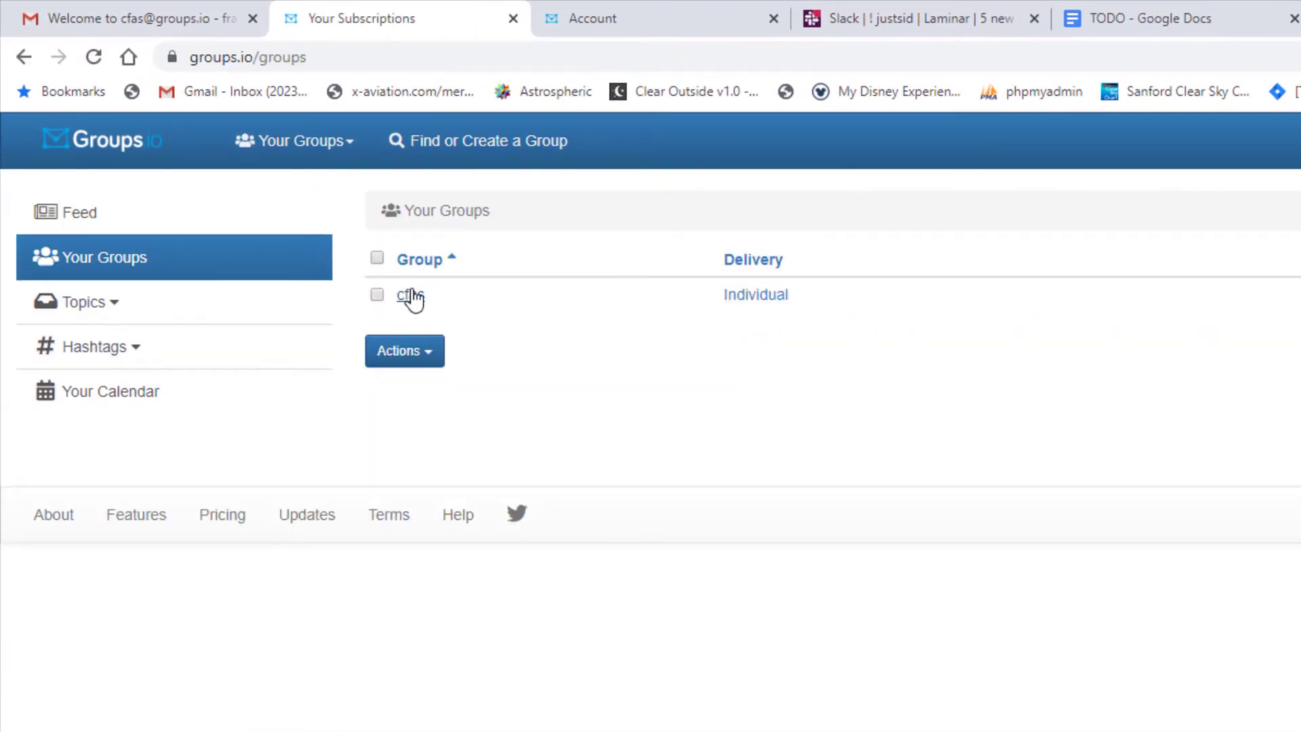
{"action": "left_click", "coordinate": [411, 297]}
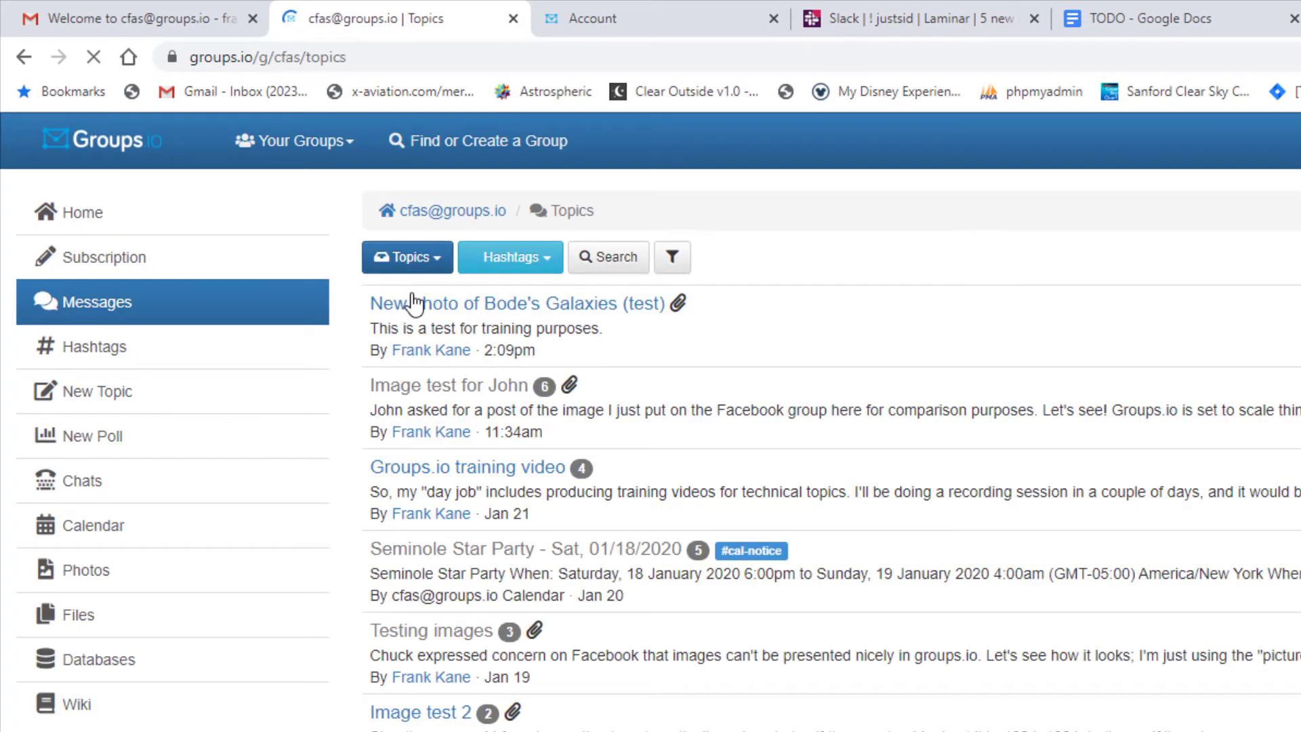
{"action": "left_click", "coordinate": [126, 407]}
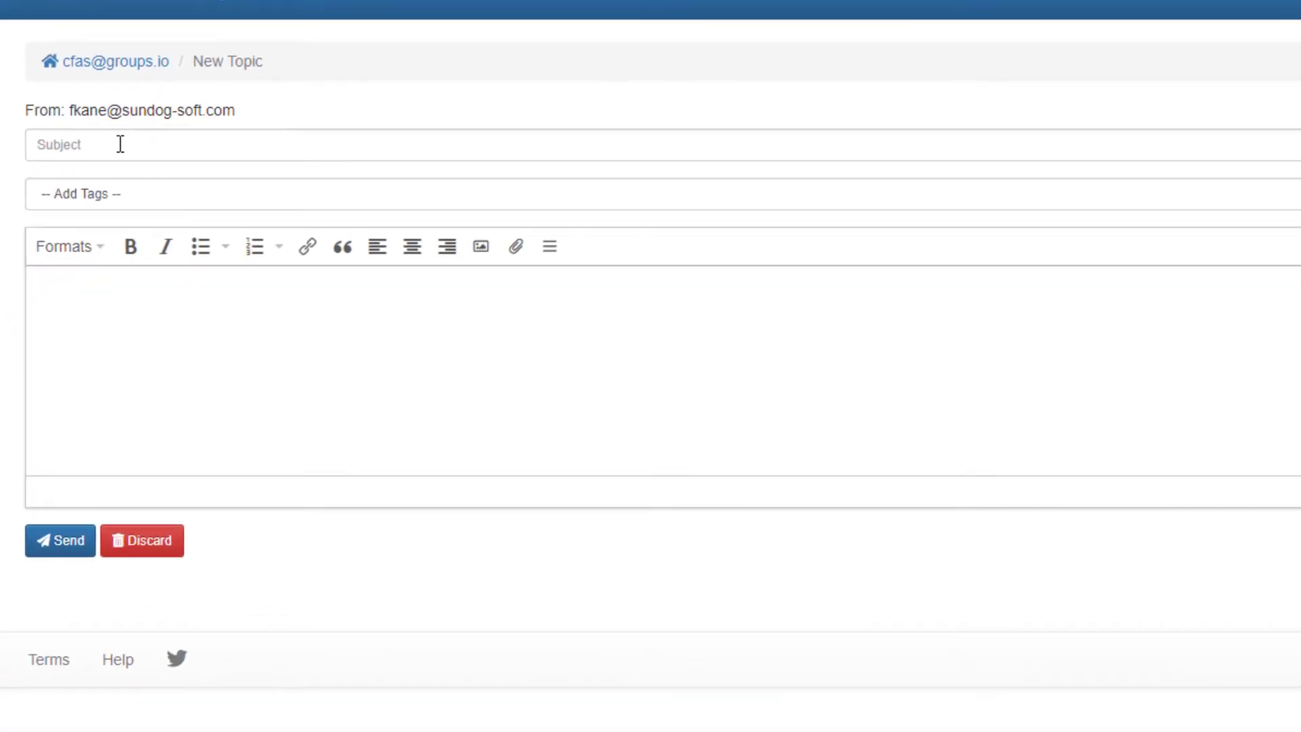
Give the new topic subject "Another image test for training" and body "This is another test"
{"action": "left_click", "coordinate": [121, 143]}
{"action": "type", "text": "ANothe"}
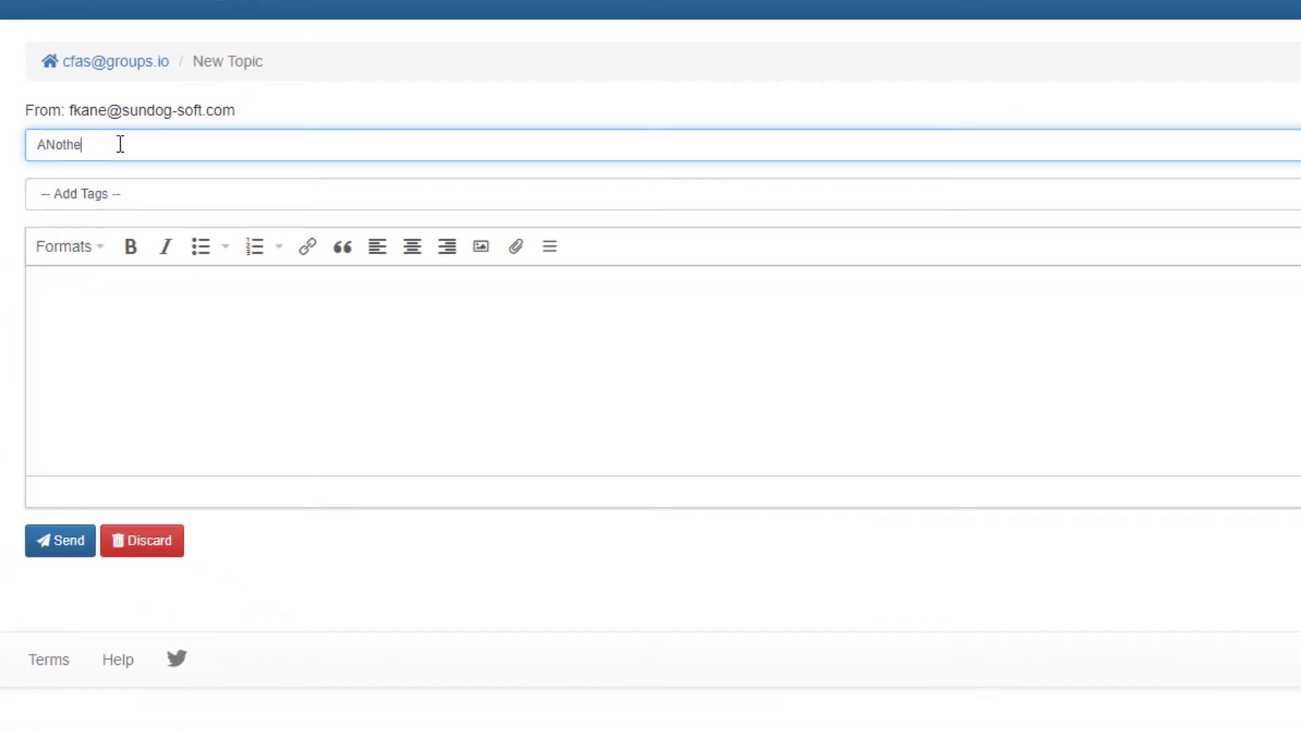
{"action": "key", "text": "BackSpace"}
{"action": "key", "text": "BackSpace"}
{"action": "key", "text": "BackSpace"}
{"action": "key", "text": "BackSpace"}
{"action": "key", "text": "BackSpace"}
{"action": "type", "text": "nother image test for training"}
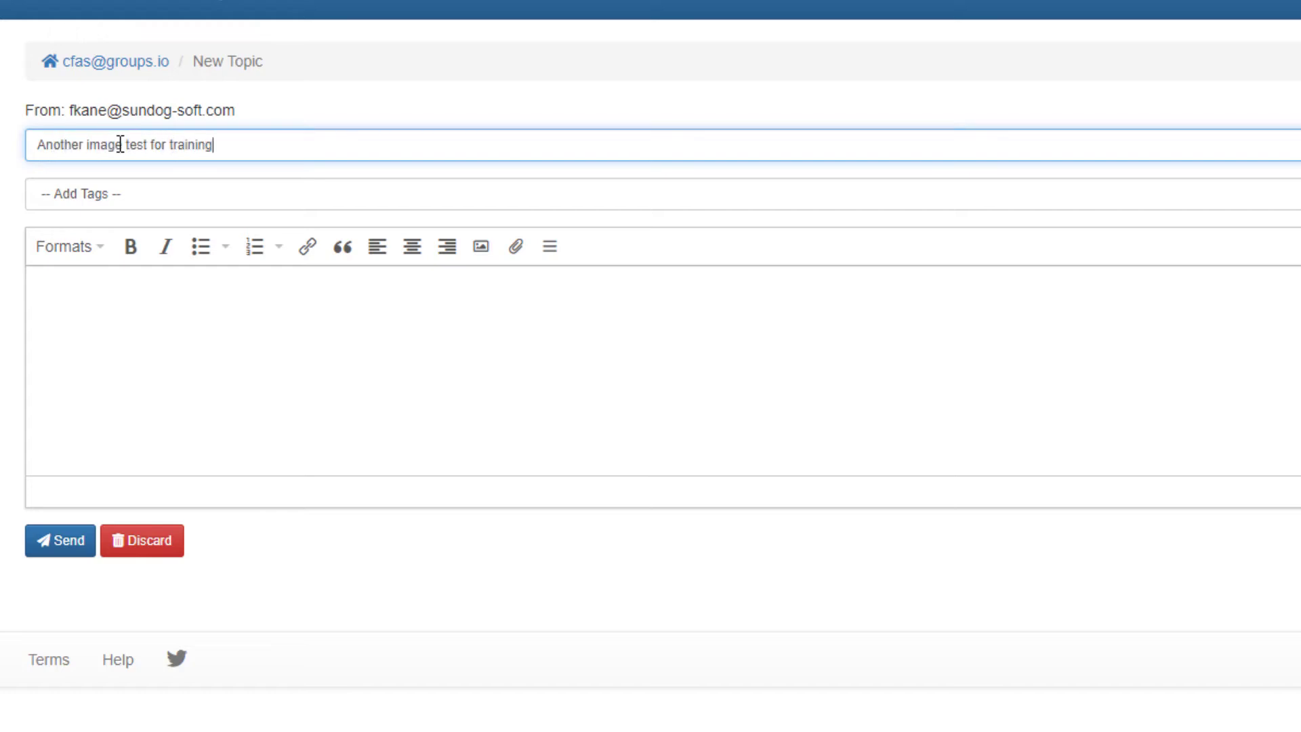
{"action": "left_click", "coordinate": [224, 329]}
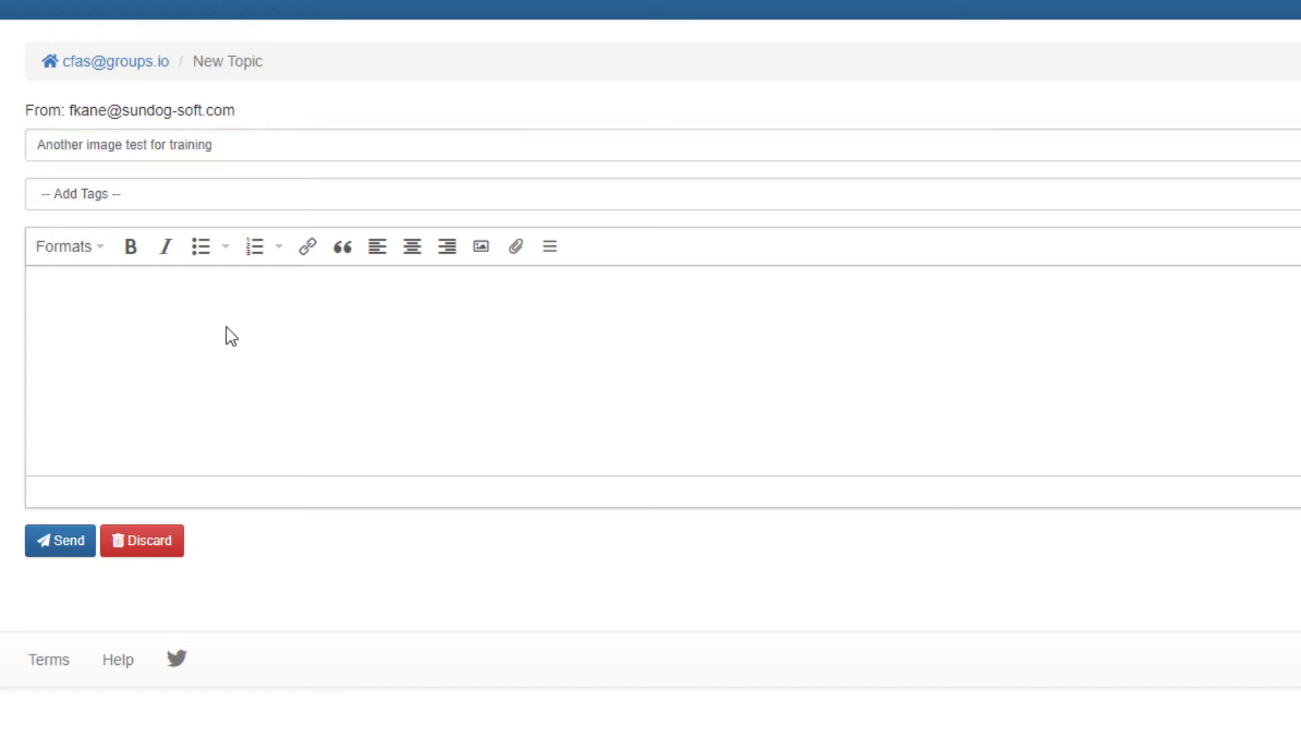
{"action": "type", "text": "This is another te"}
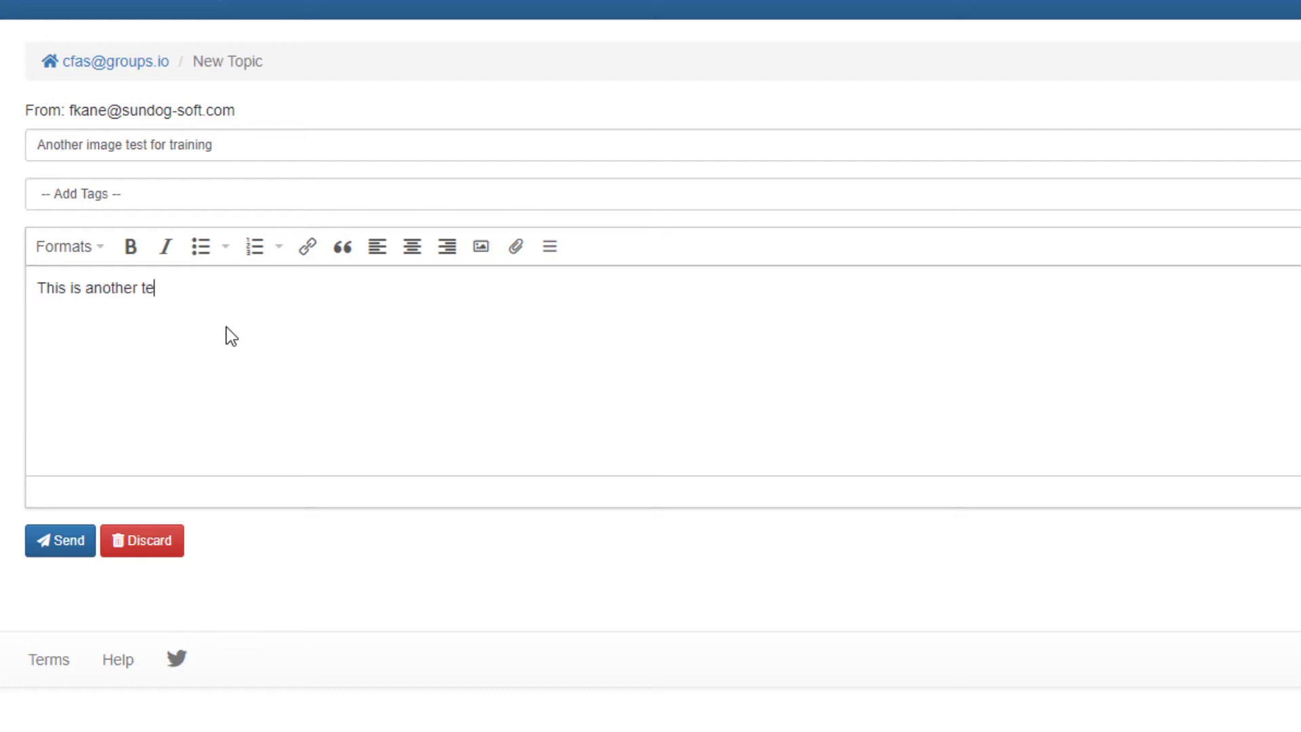
{"action": "type", "text": "st"}
{"action": "key", "text": "Return"}
Insert the ConeHOS.png picture into the topic body below the text
{"action": "left_click", "coordinate": [481, 251]}
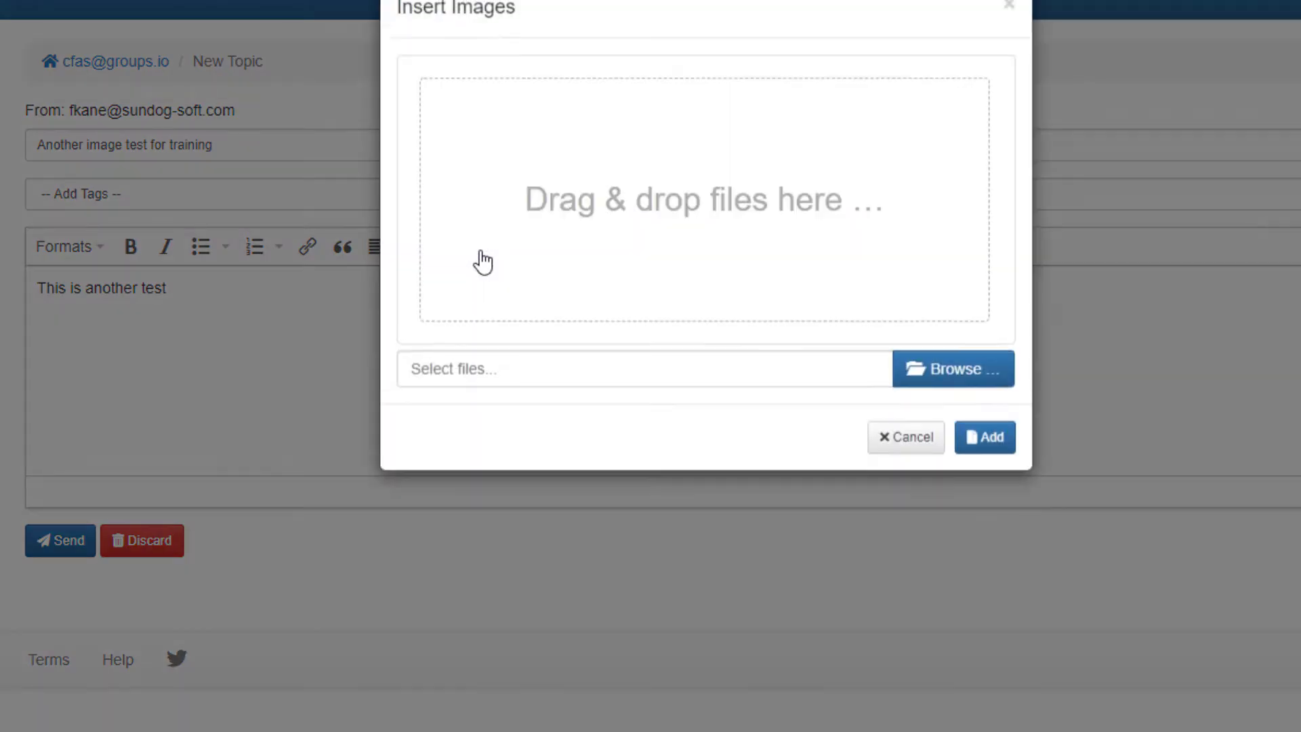
{"action": "left_click", "coordinate": [947, 382]}
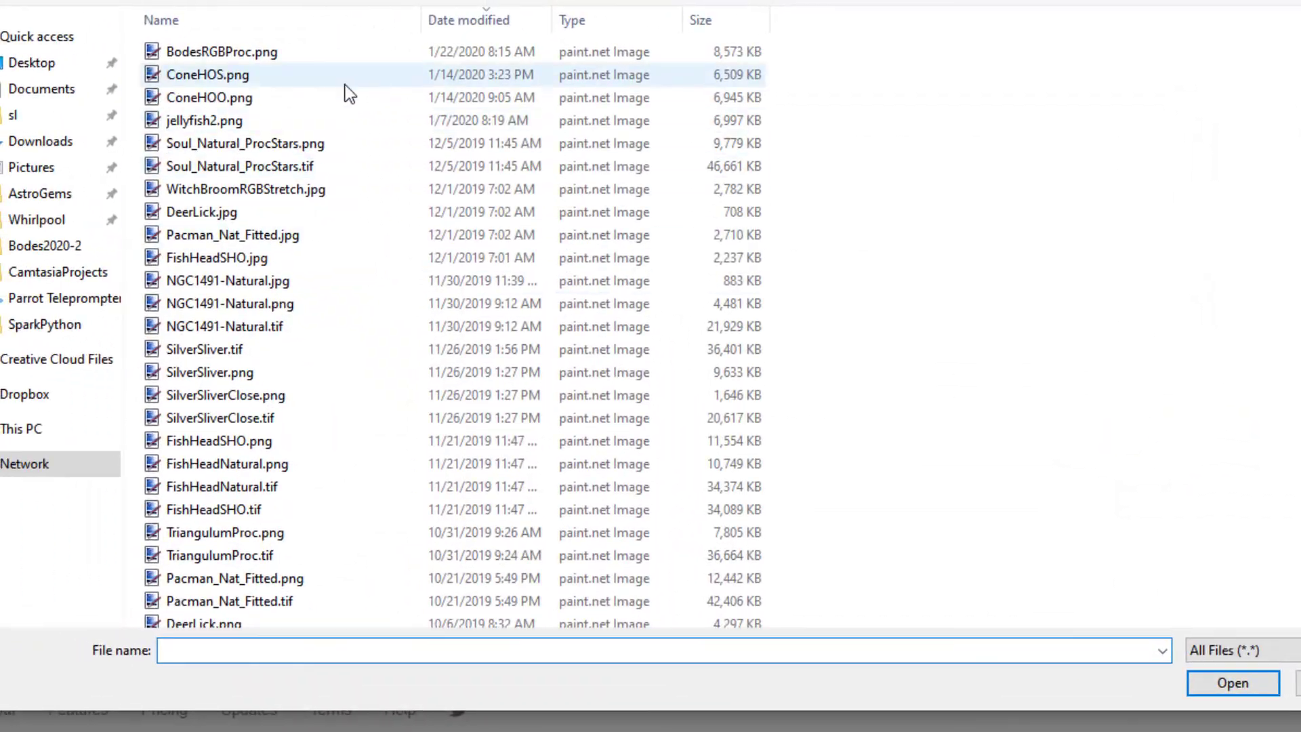
{"action": "double_click", "coordinate": [315, 76]}
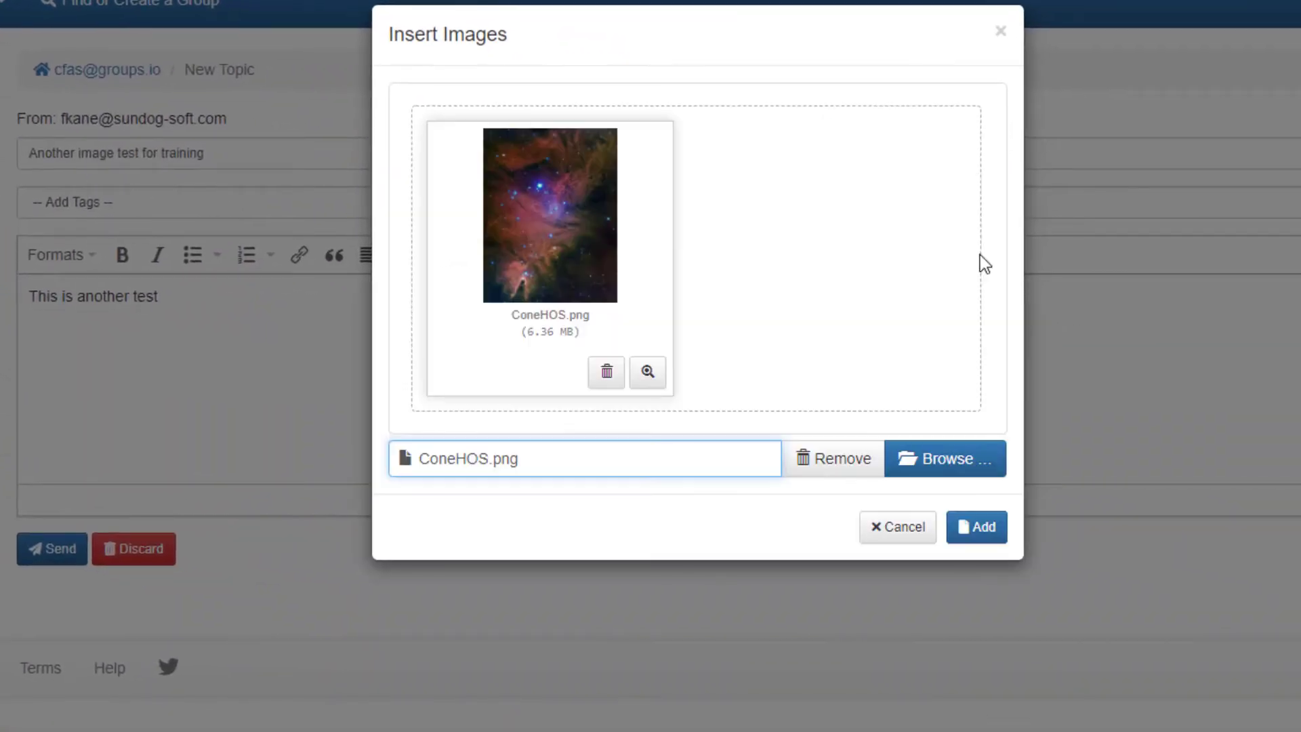
{"action": "left_click", "coordinate": [977, 528]}
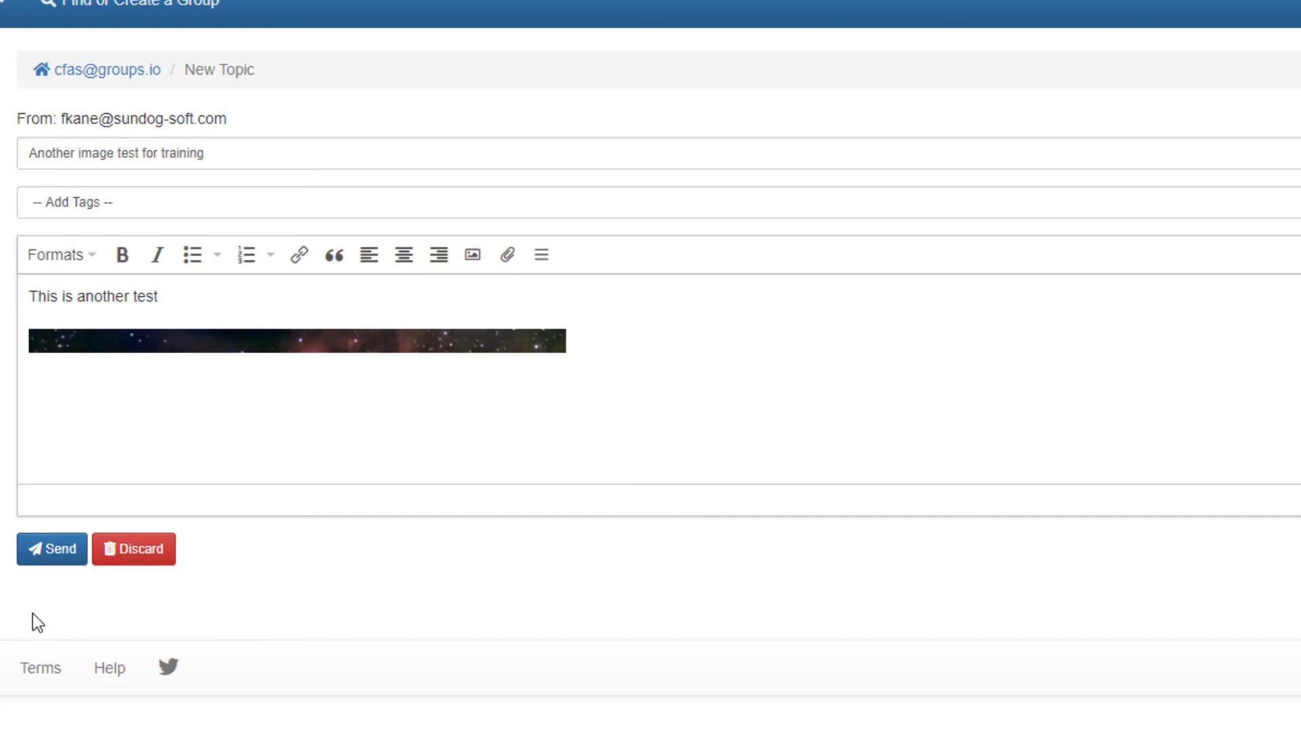
Post the topic, then view the Bode's Galaxies image full size in Gmail and close it
{"action": "left_click", "coordinate": [60, 554]}
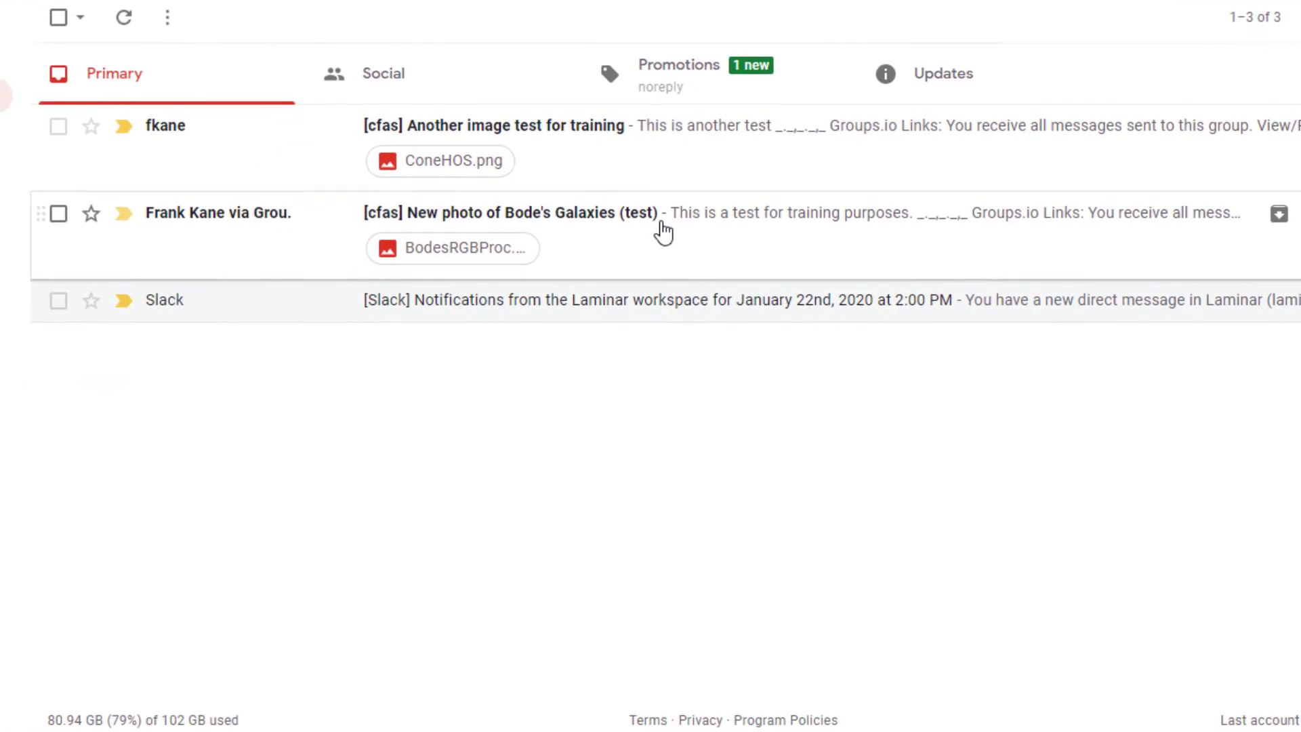
{"action": "left_click", "coordinate": [644, 226]}
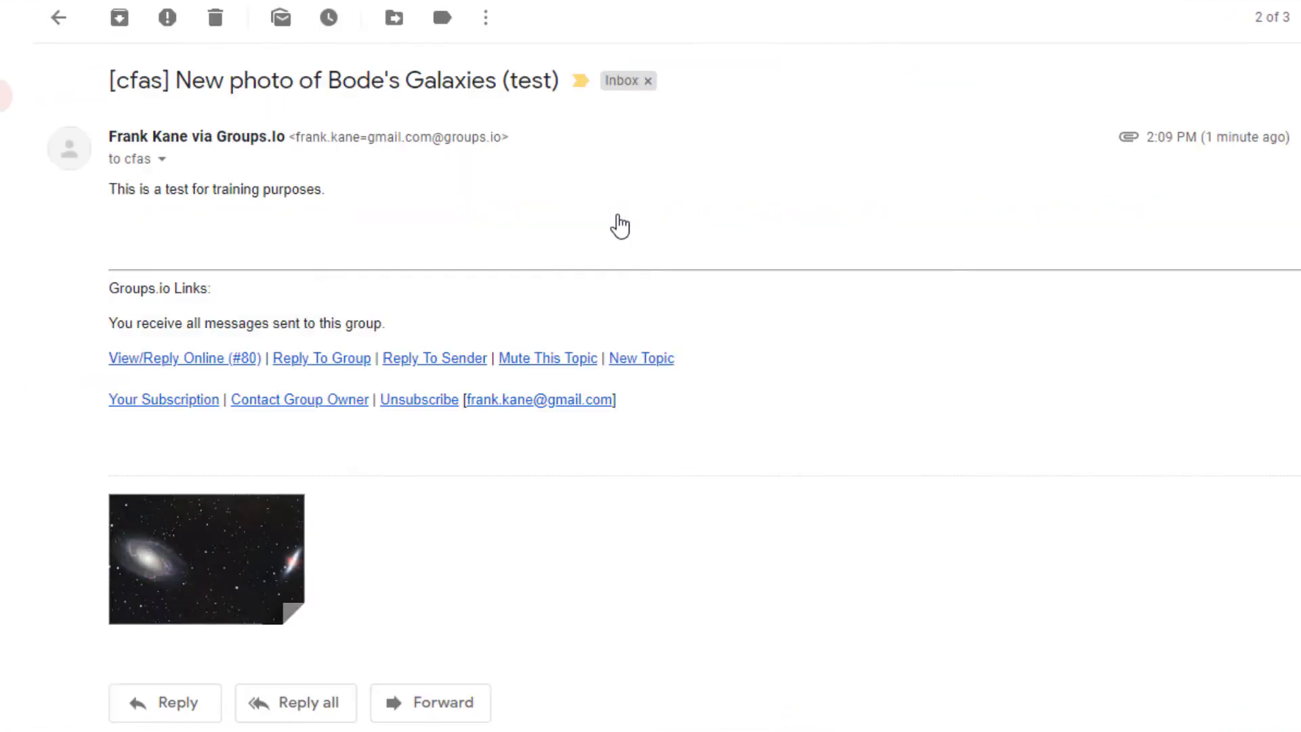
{"action": "left_click", "coordinate": [252, 547]}
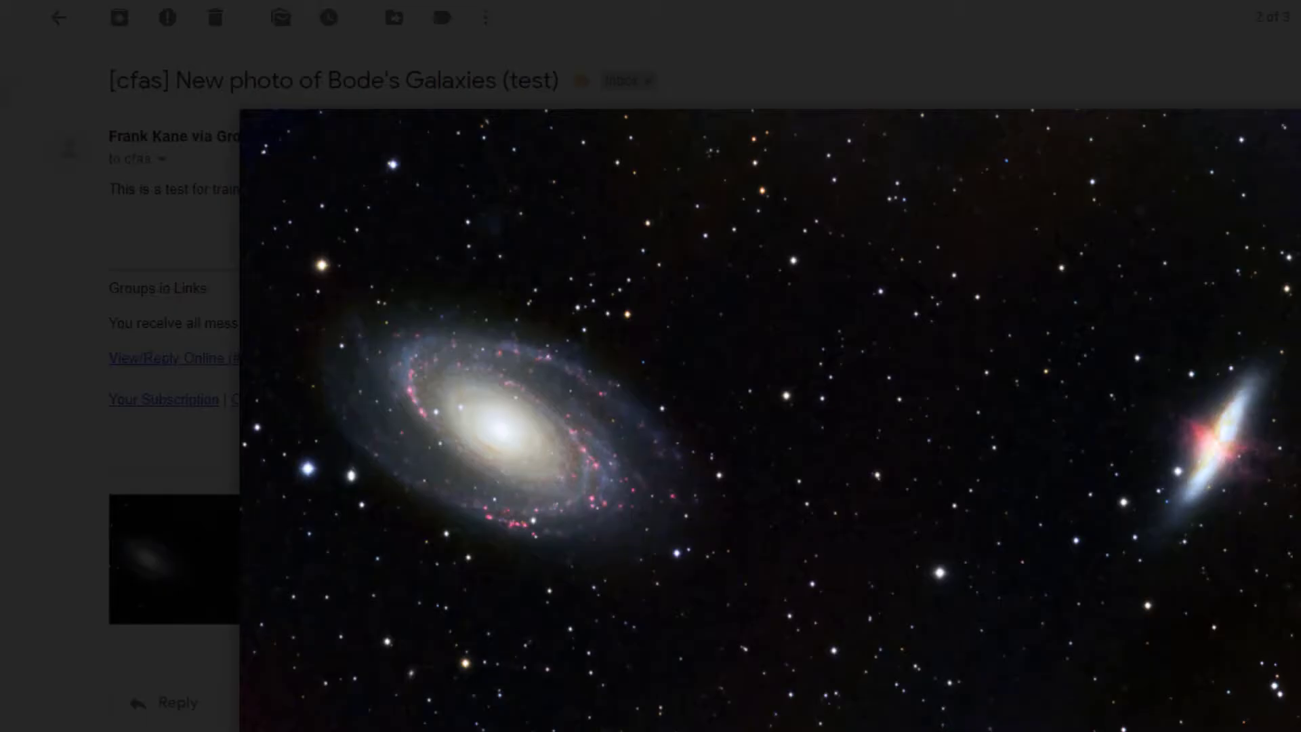
{"action": "key", "text": "Escape"}
Reply on the "Another image test for training" email, telling the poster they need some more practice
{"action": "key", "text": "u"}
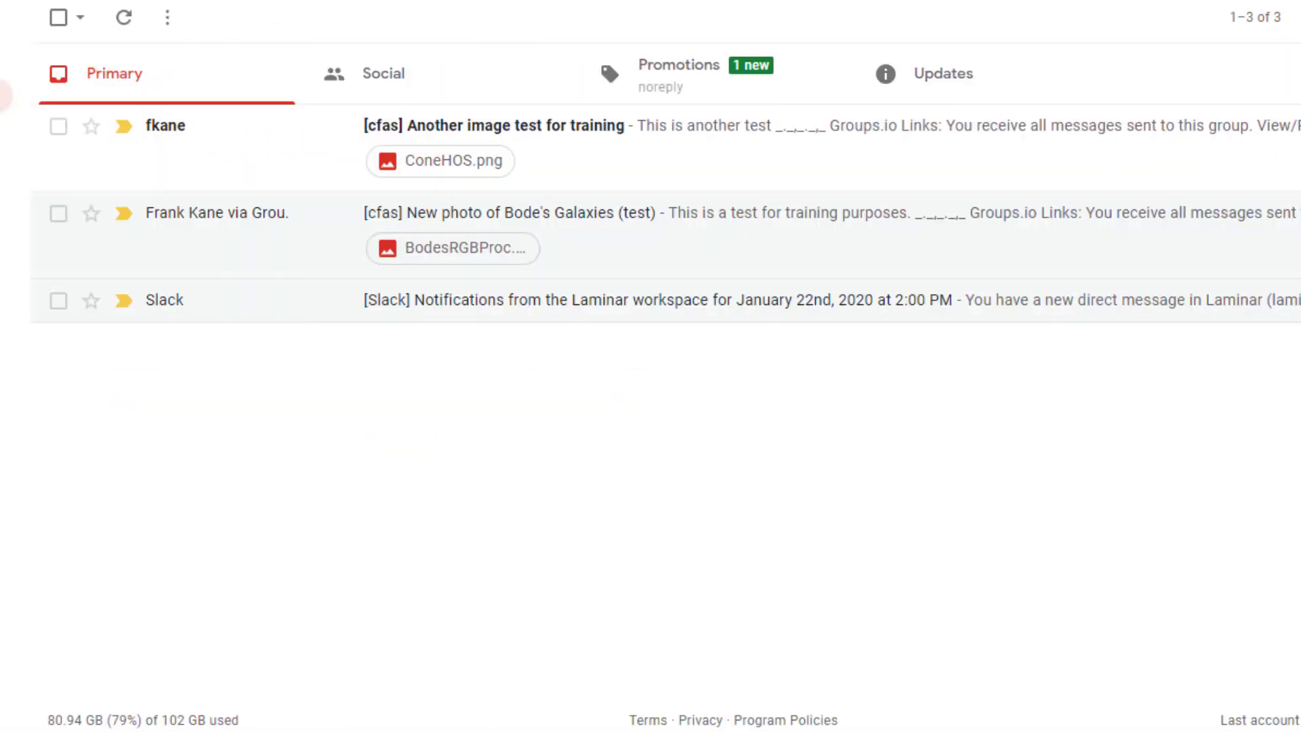
{"action": "left_click", "coordinate": [631, 143]}
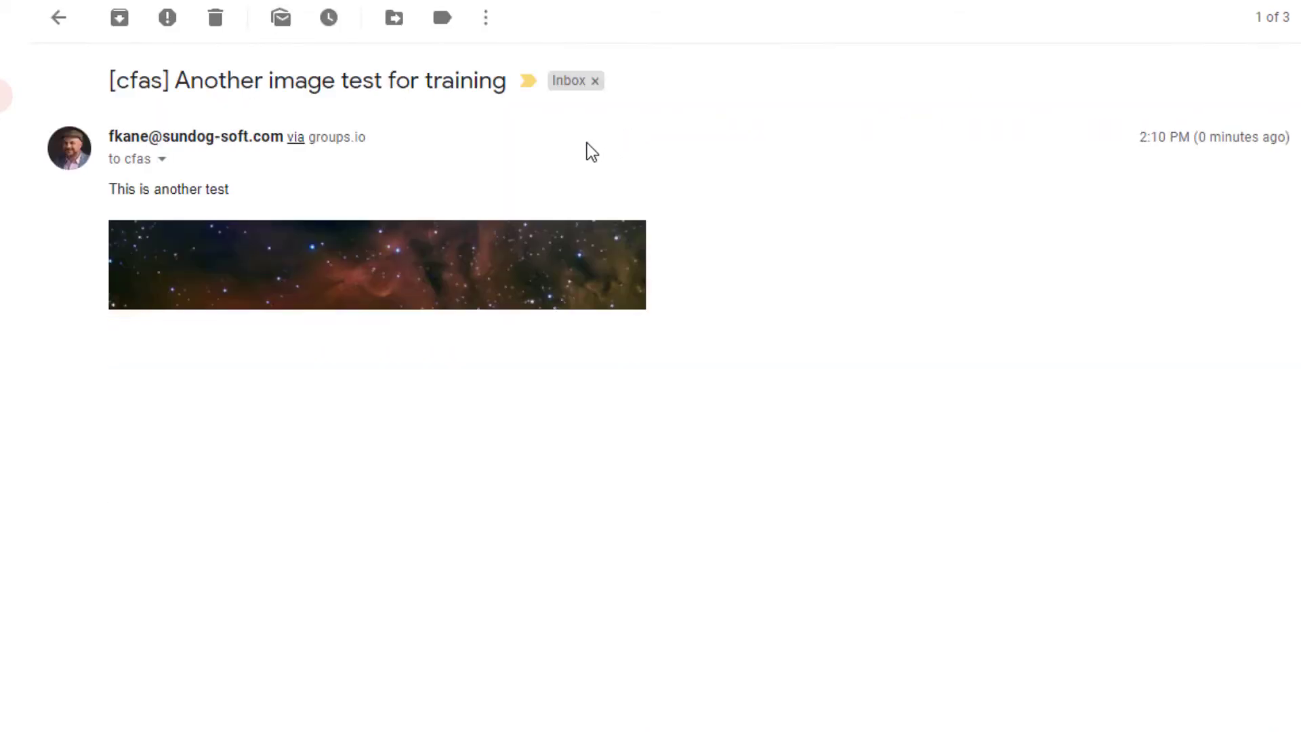
{"action": "scroll", "coordinate": [837, 397], "scroll_direction": "down", "scroll_amount": 2}
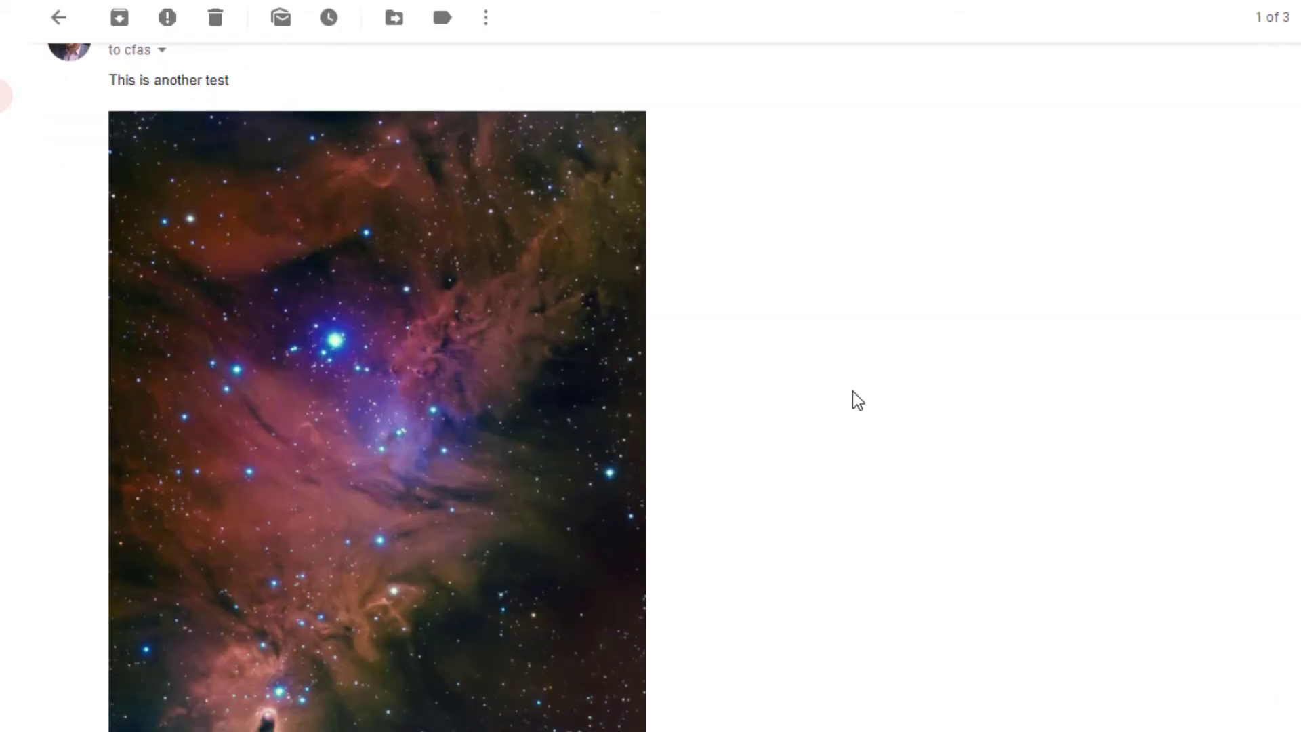
{"action": "scroll", "coordinate": [852, 392], "scroll_direction": "up", "scroll_amount": 2}
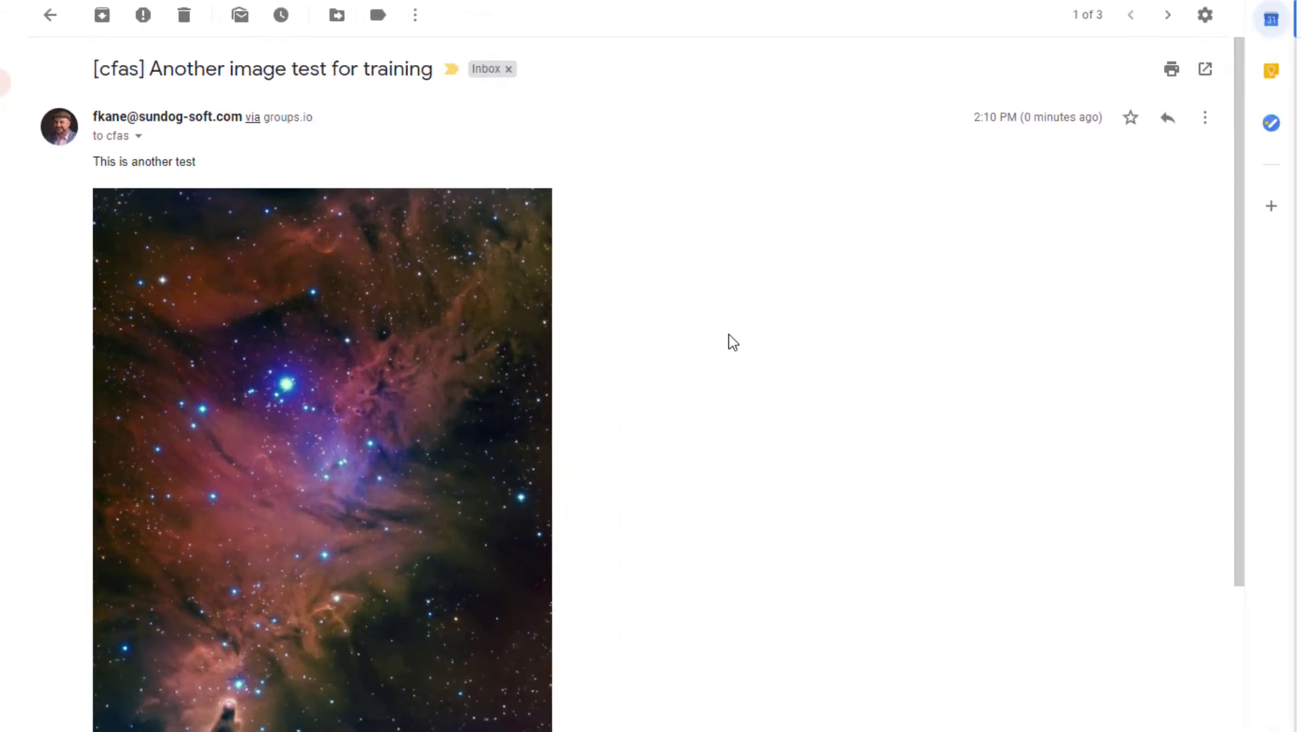
{"action": "left_click", "coordinate": [1167, 120]}
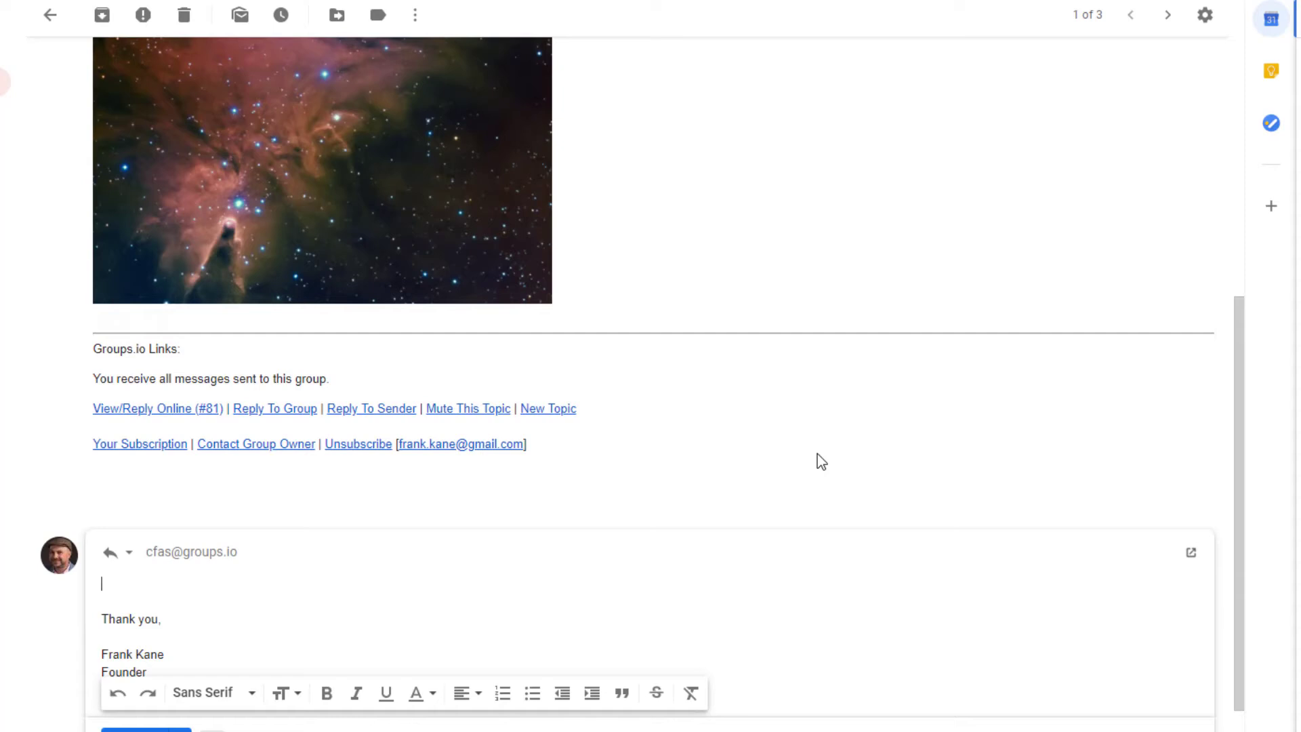
{"action": "type", "text": "Man Frank, you need some more practic"}
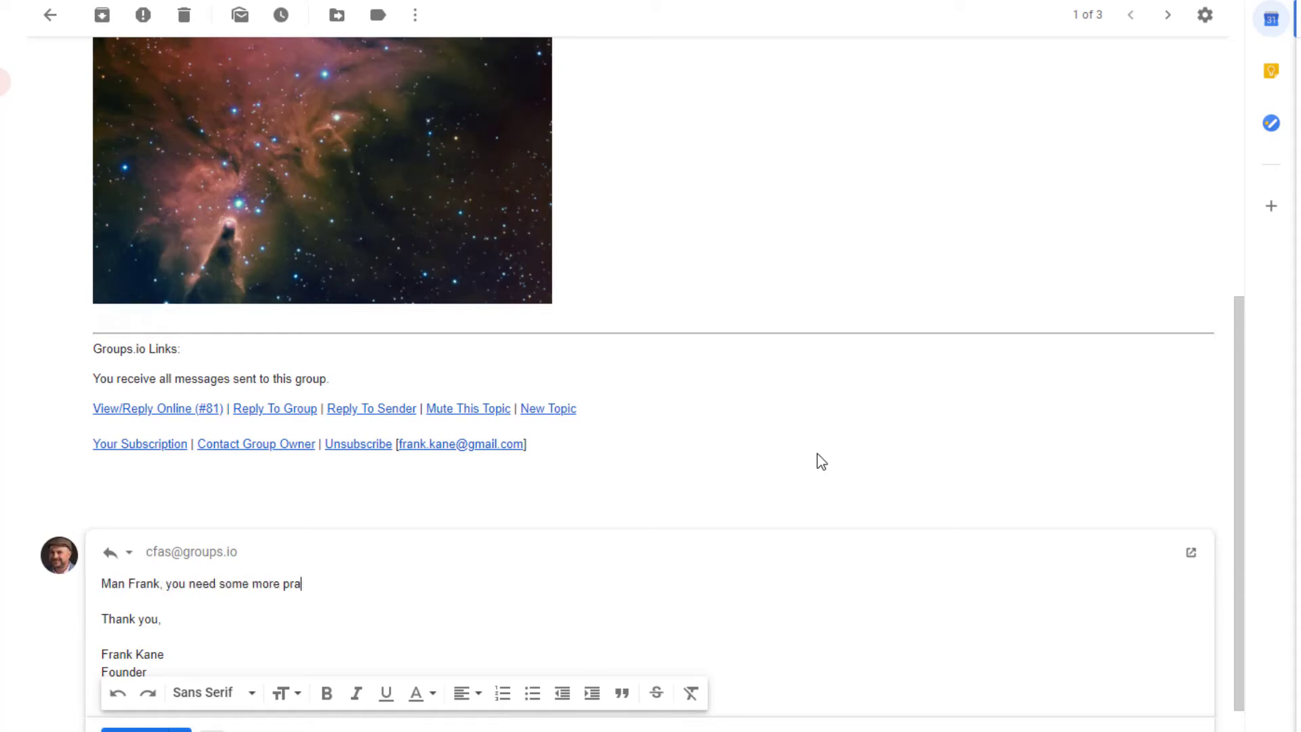
{"action": "type", "text": "e."}
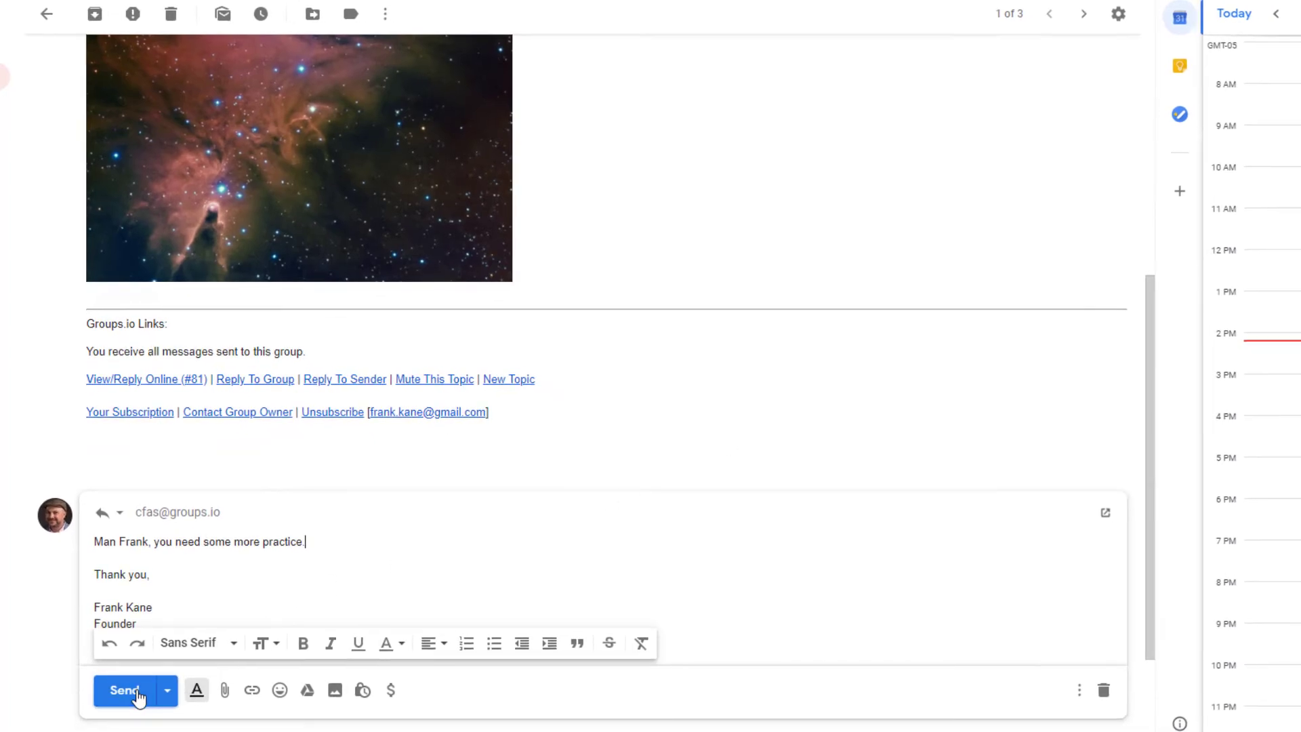
{"action": "left_click", "coordinate": [135, 696]}
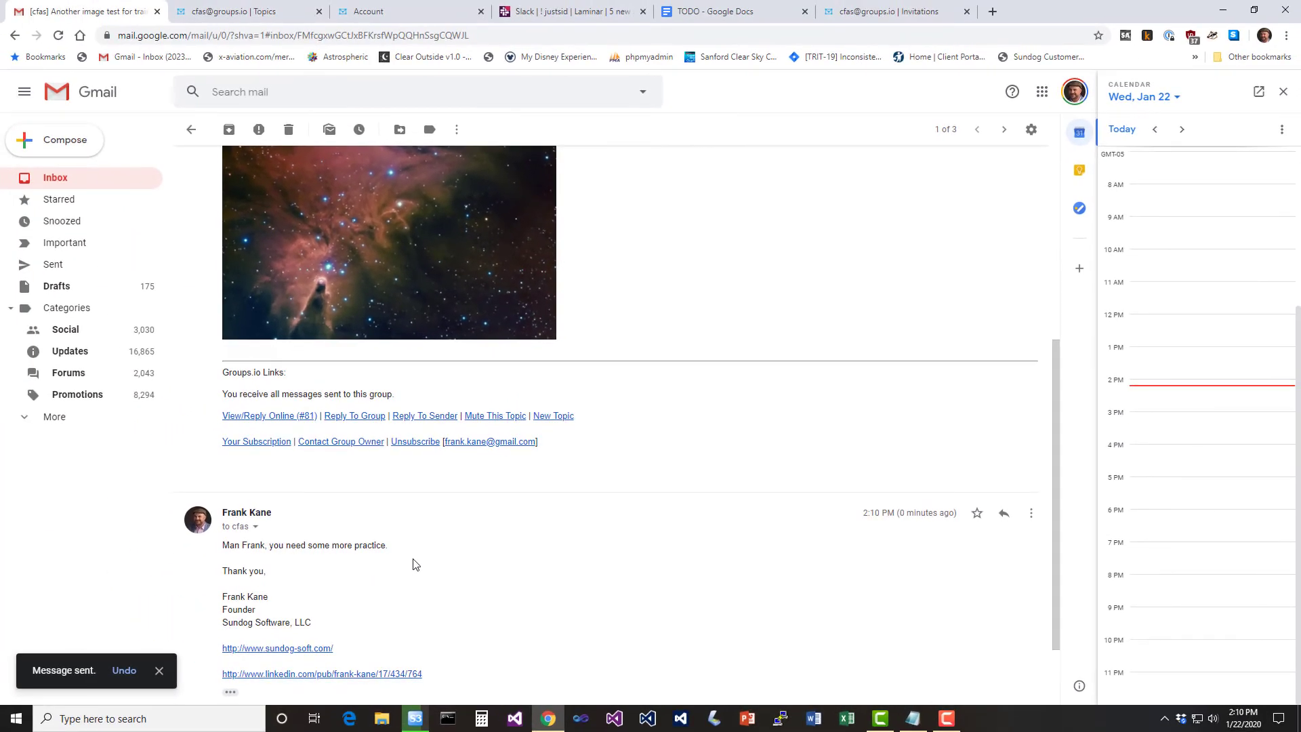
Reload the cfas Topics list and open 'Another image test for training' to check the emailed reply #82
{"action": "left_click", "coordinate": [283, 13]}
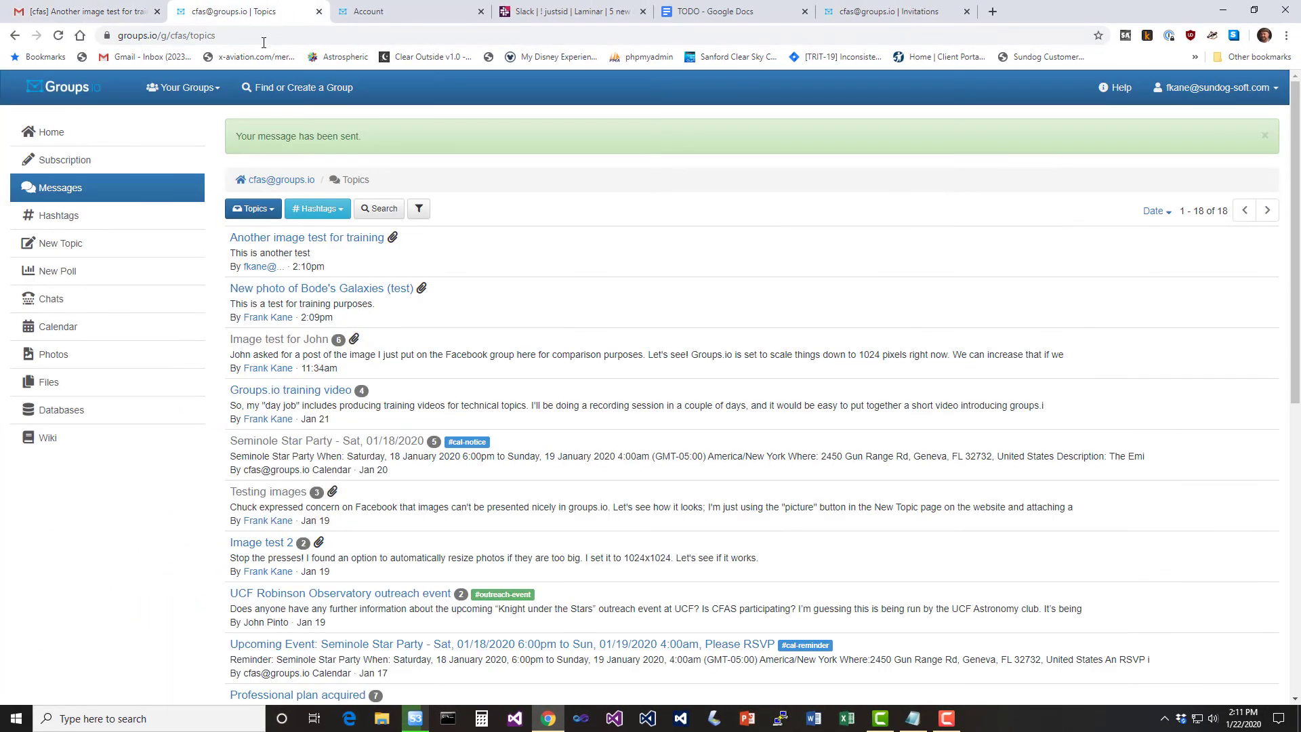
{"action": "left_click", "coordinate": [147, 193]}
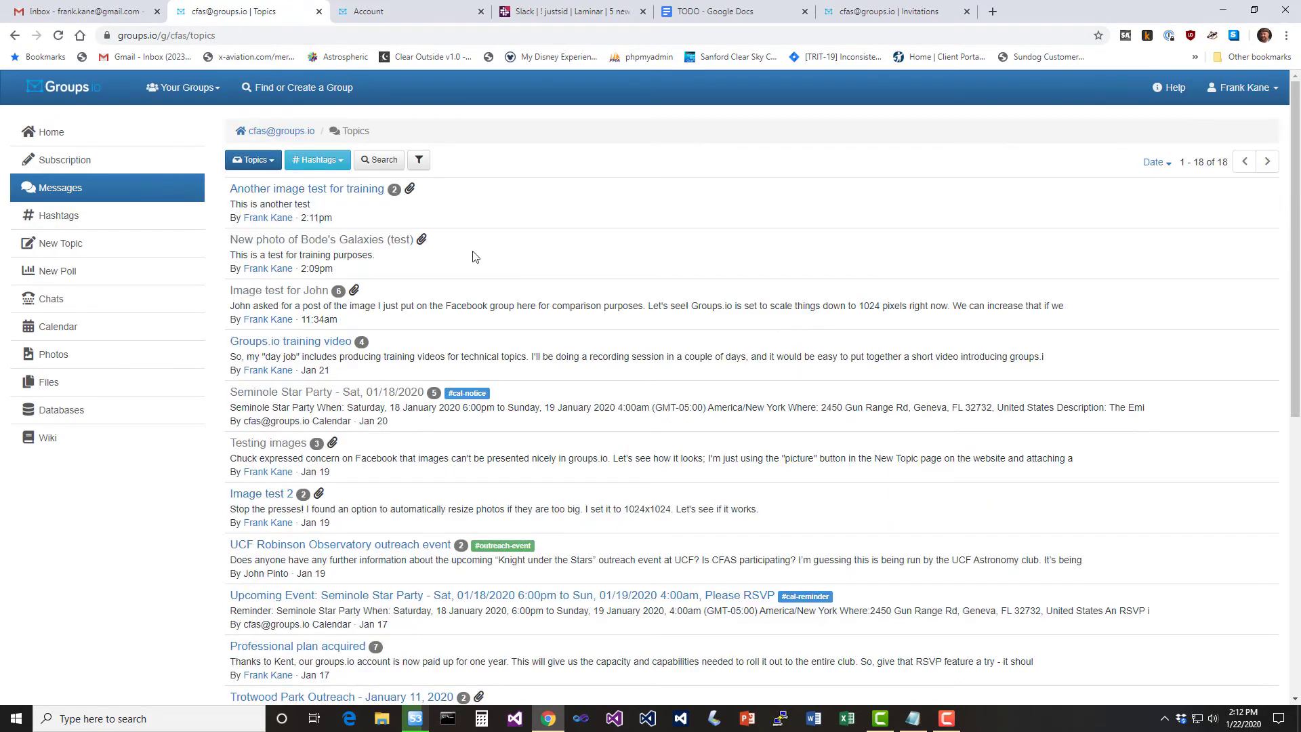
{"action": "left_click", "coordinate": [355, 193]}
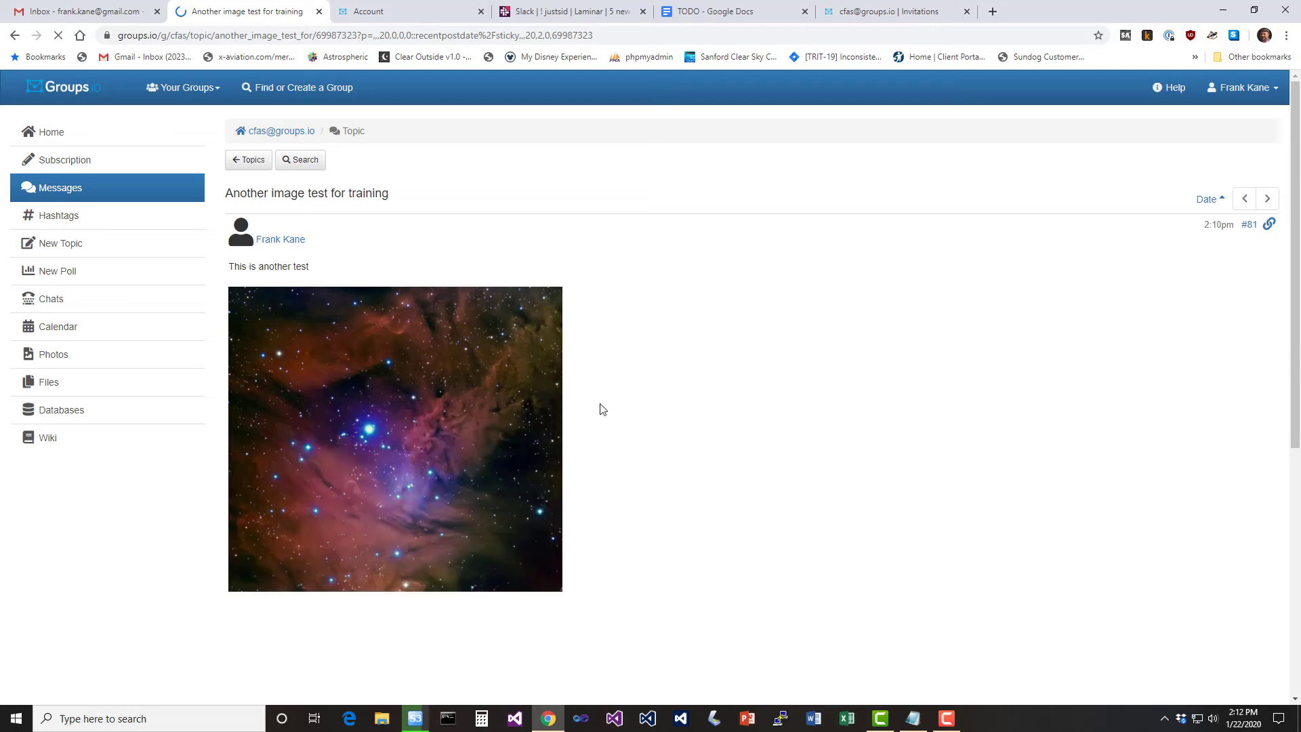
{"action": "scroll", "coordinate": [610, 411], "scroll_direction": "down", "scroll_amount": 1}
{"action": "scroll", "coordinate": [610, 414], "scroll_direction": "down", "scroll_amount": 6}
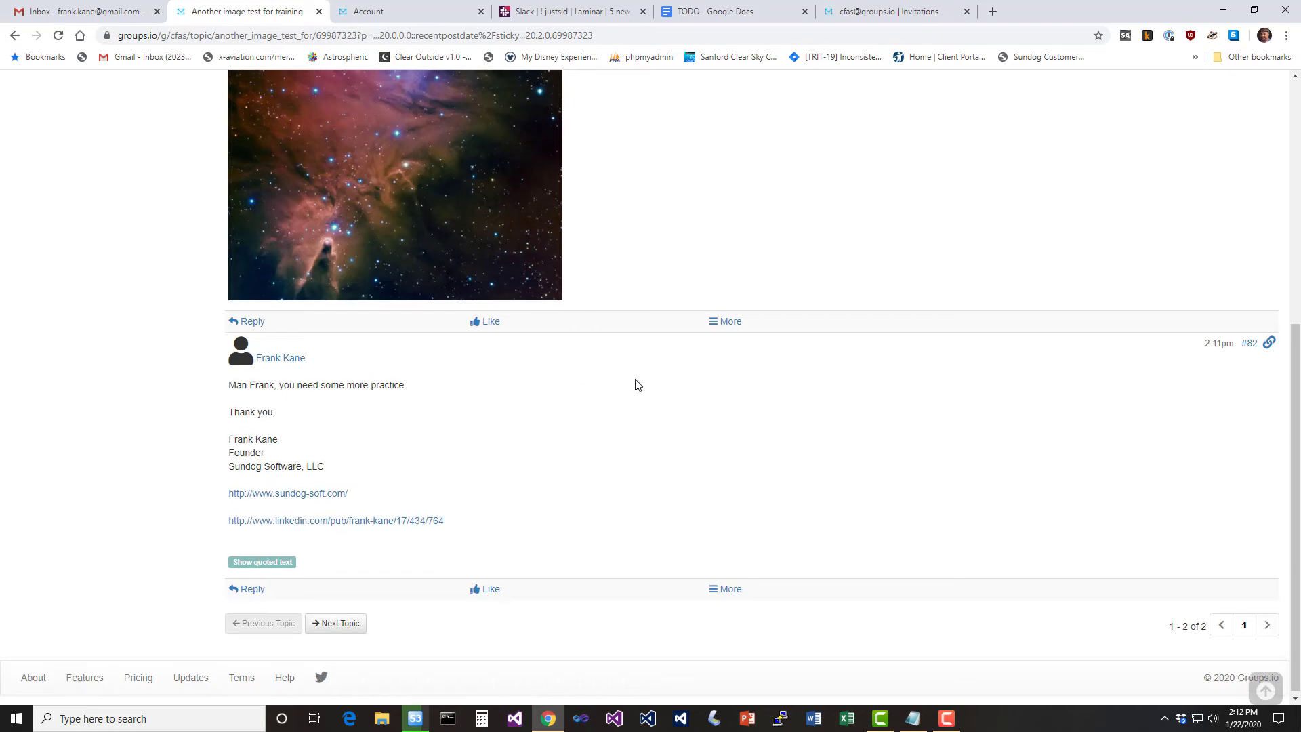
{"action": "scroll", "coordinate": [634, 381], "scroll_direction": "up", "scroll_amount": 6}
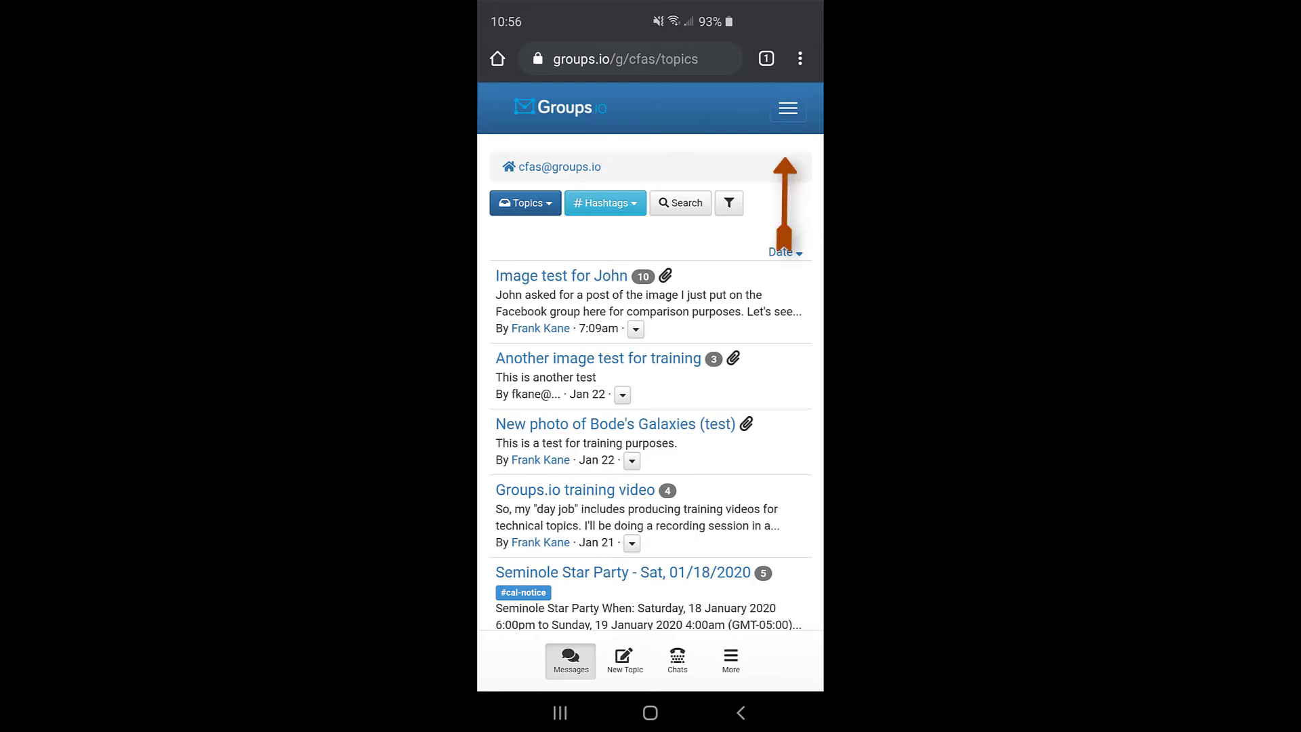
Show the mobile site's navigation menu, then return to the Gmail inbox
{"action": "left_click", "coordinate": [788, 108]}
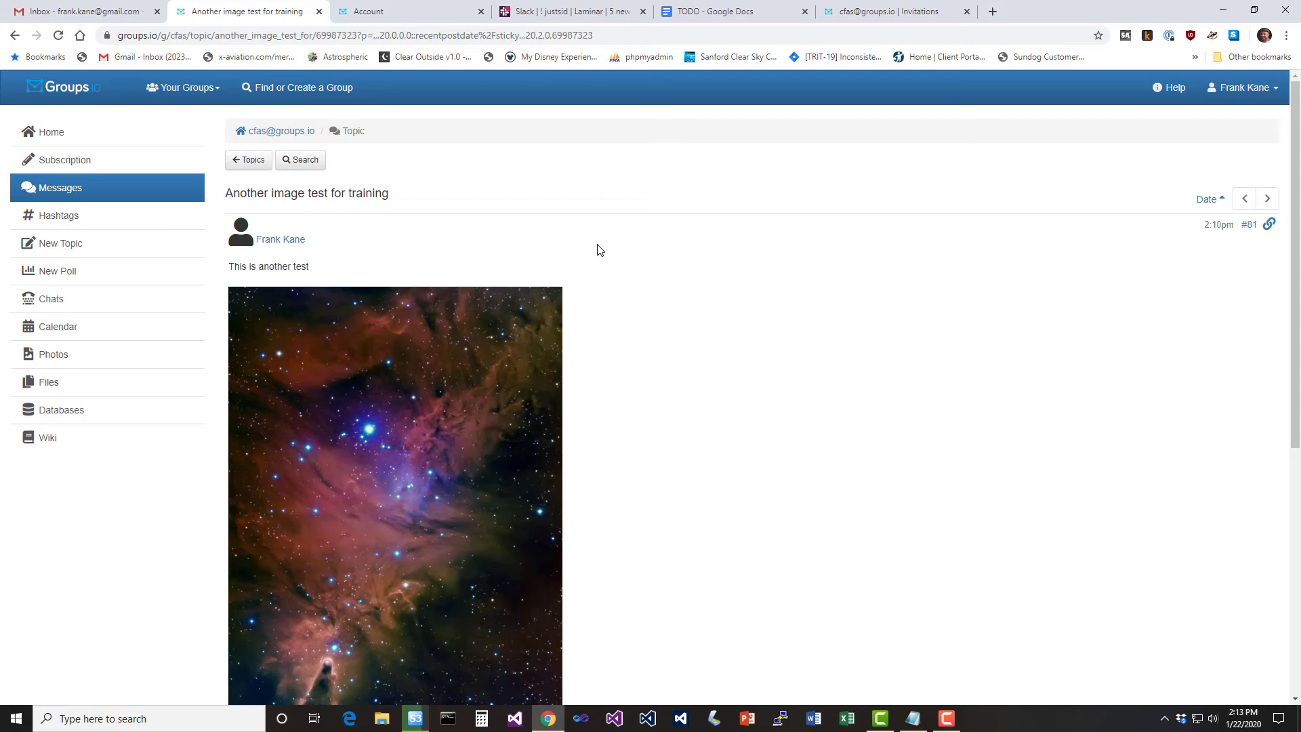
{"action": "left_click", "coordinate": [108, 12]}
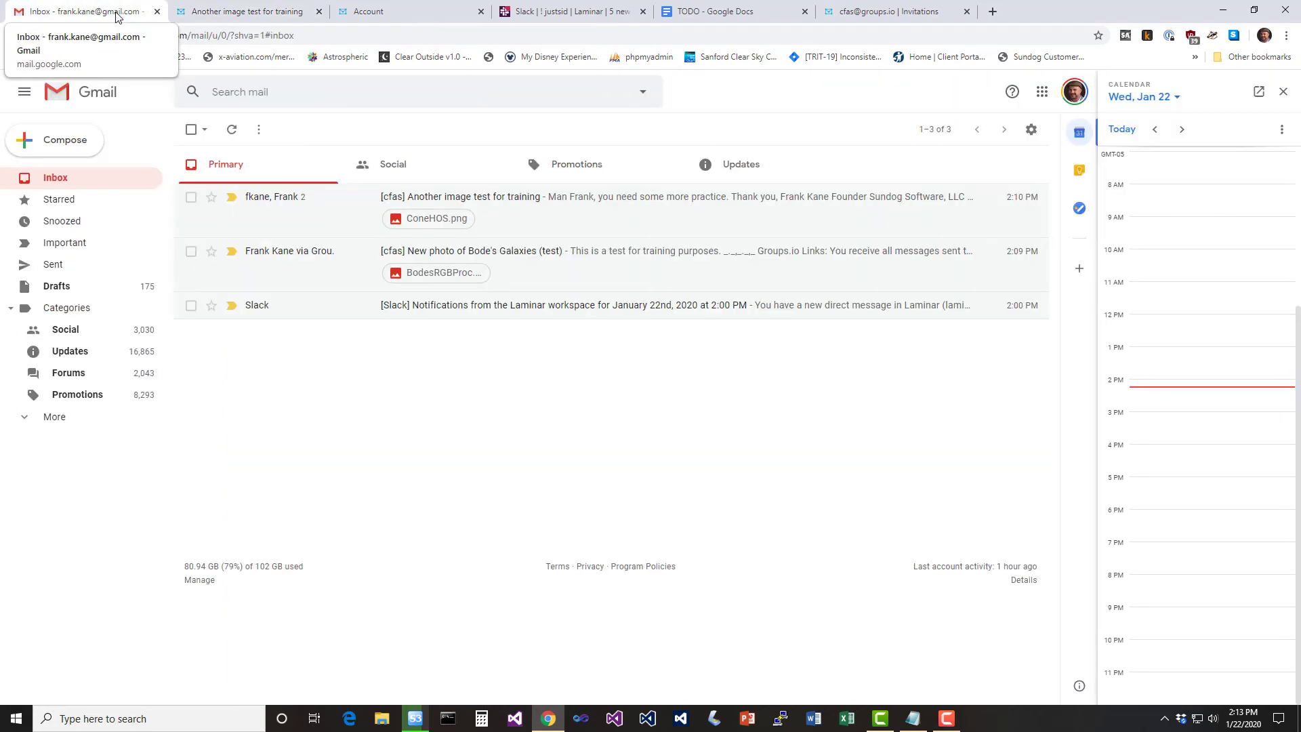
{"action": "left_click", "coordinate": [83, 145]}
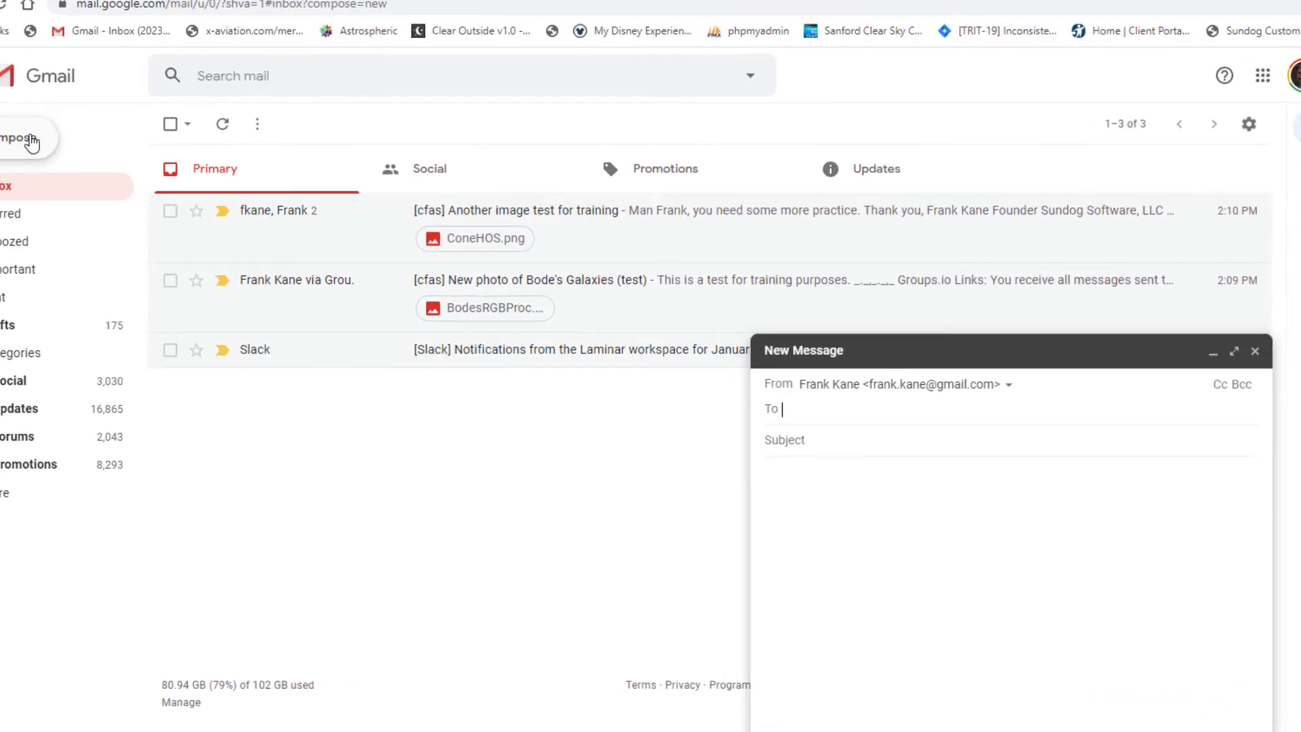
{"action": "type", "text": "c"}
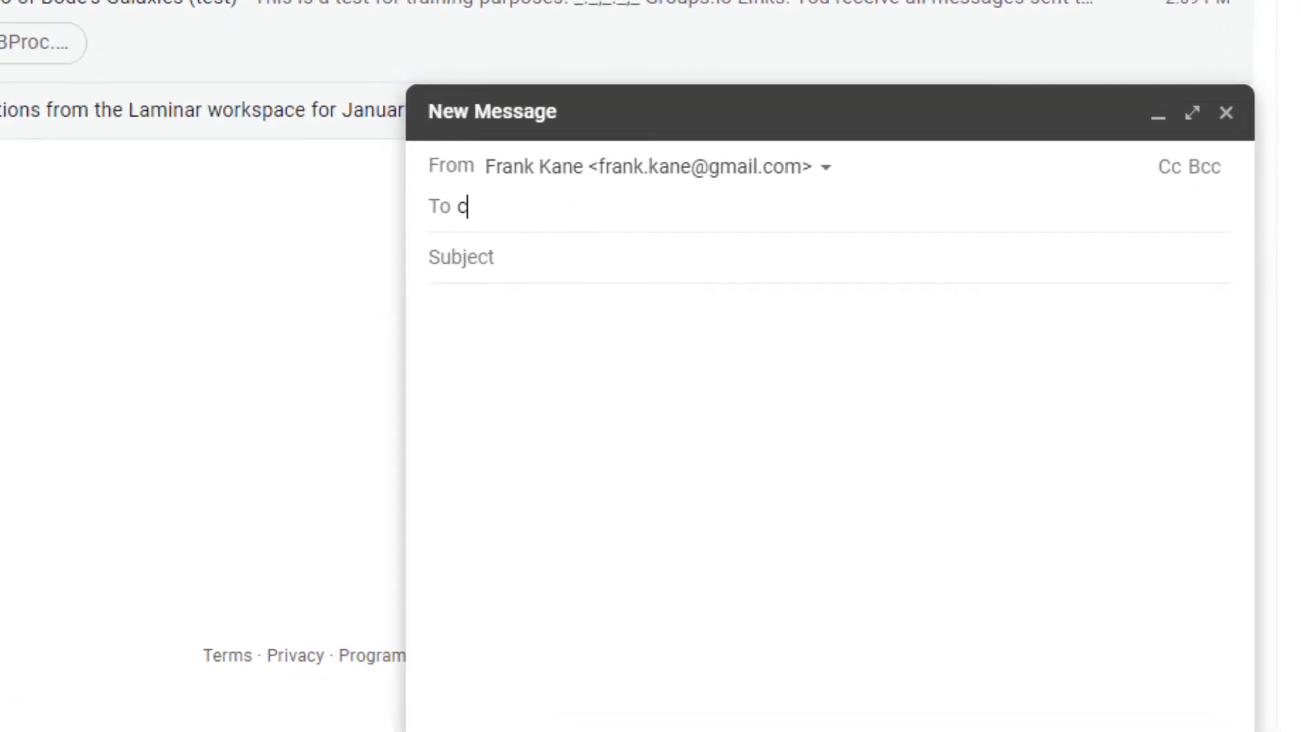
{"action": "type", "text": "fas"}
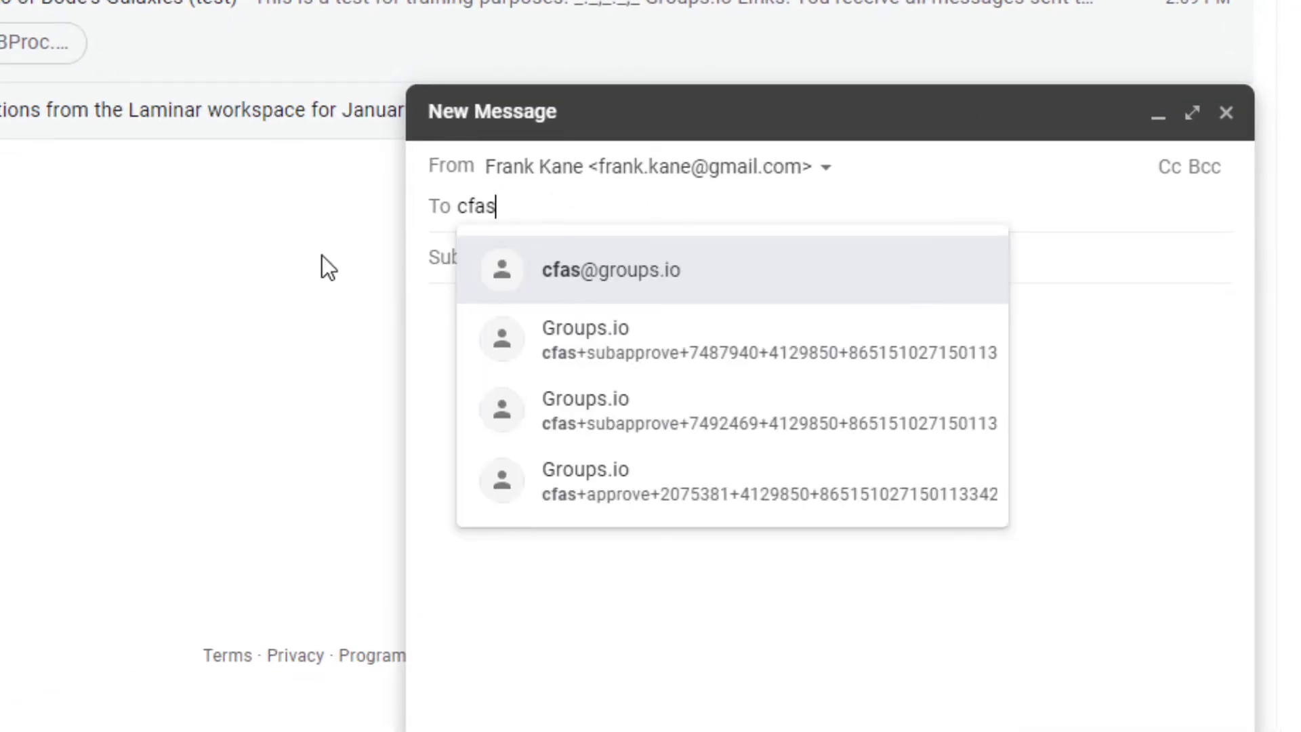
{"action": "left_click", "coordinate": [703, 281]}
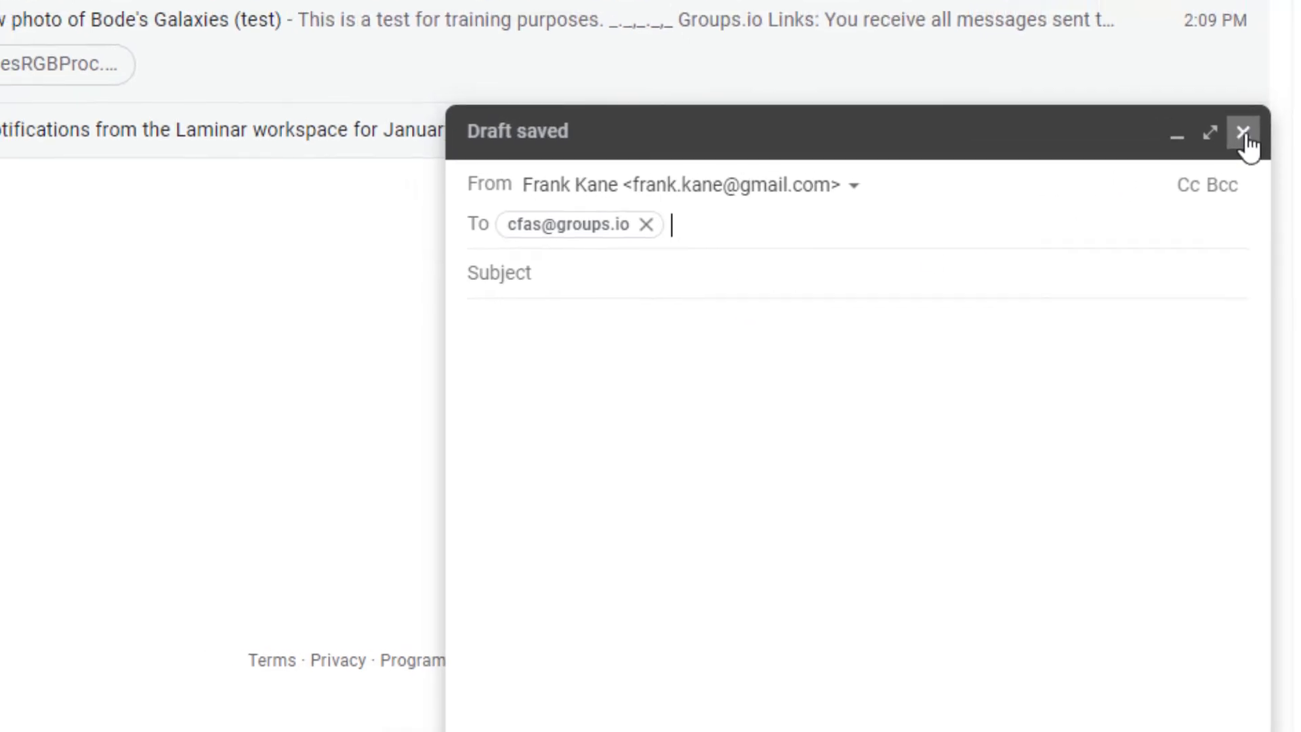
{"action": "left_click", "coordinate": [1226, 112]}
{"action": "left_click", "coordinate": [271, 92]}
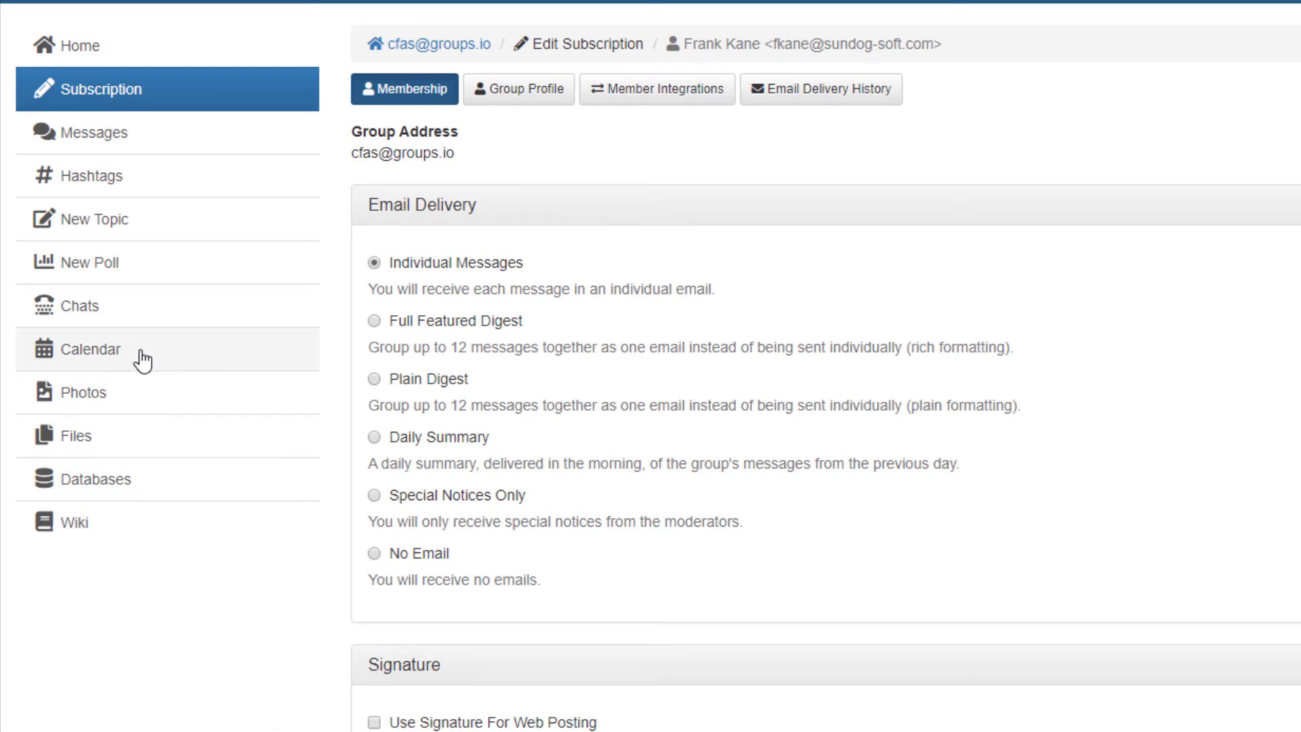
Open the cfas group's January 2020 calendar from the sidebar
{"action": "left_click", "coordinate": [129, 358]}
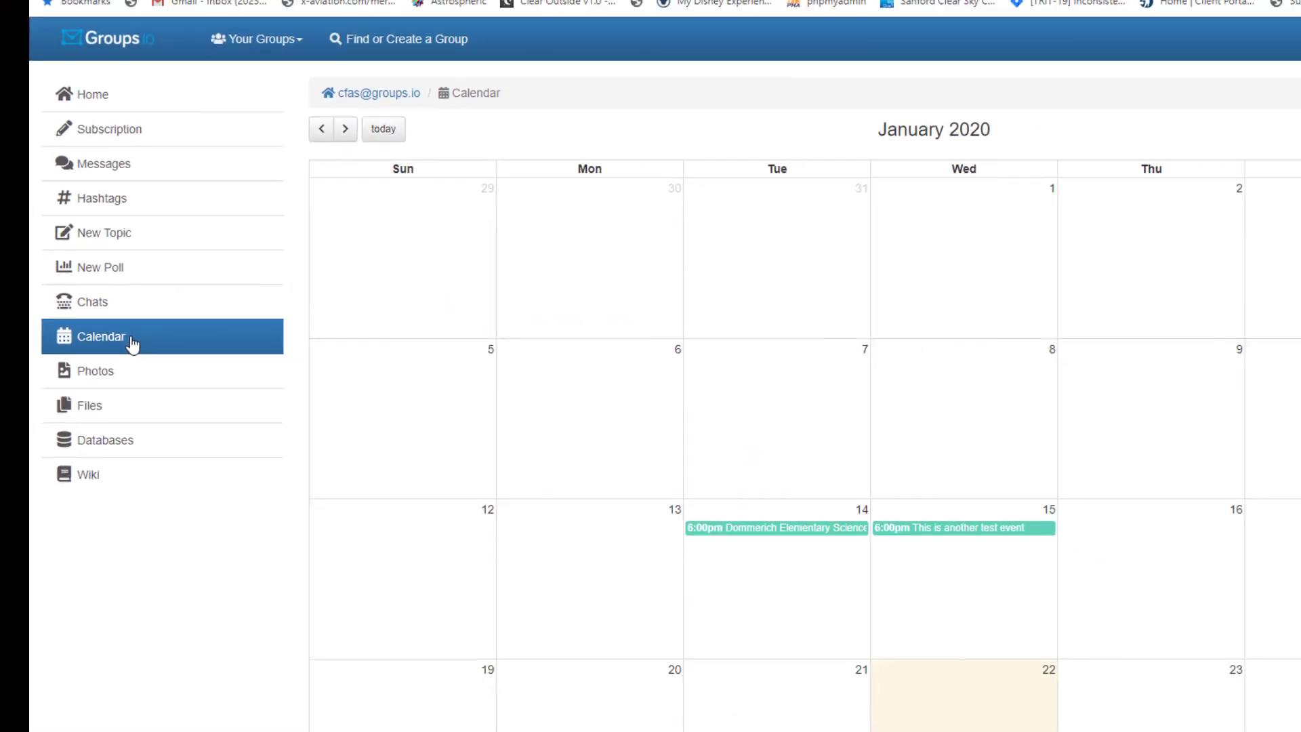